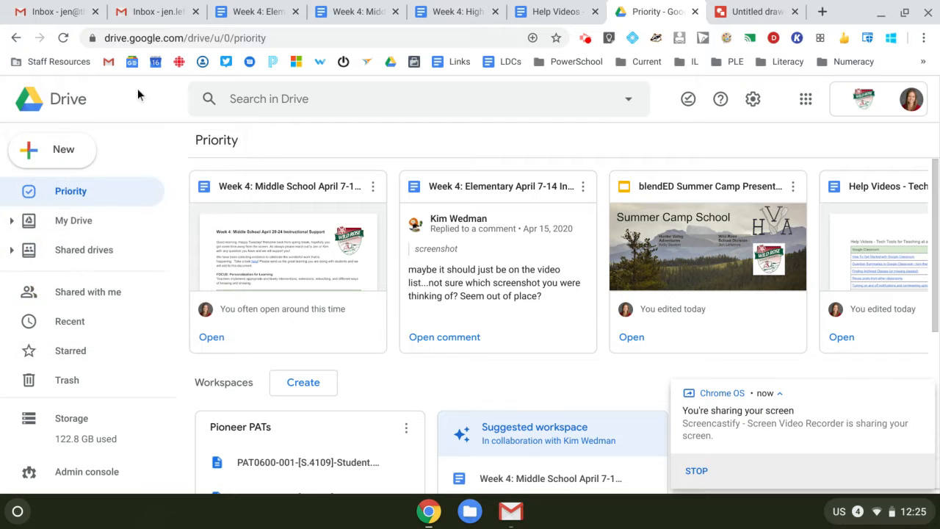
Switch to the untitled drawing, search the web for "venn diagram" images to insert, and browse the results.
{"action": "left_click", "coordinate": [716, 9]}
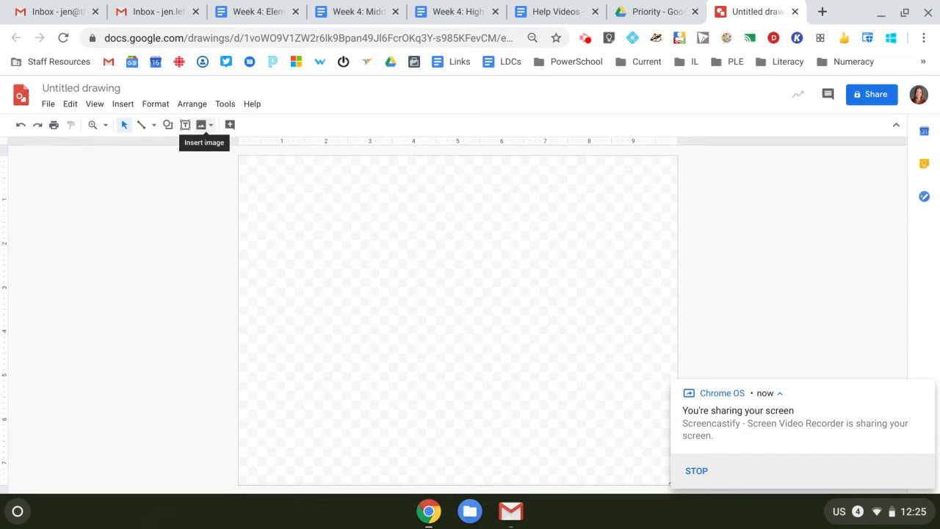
{"action": "left_click", "coordinate": [203, 126]}
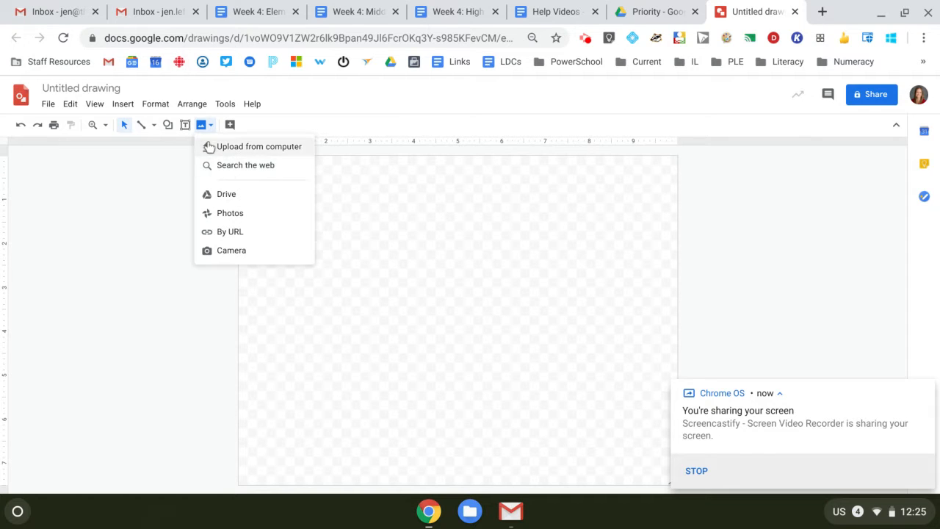
{"action": "left_click", "coordinate": [227, 166]}
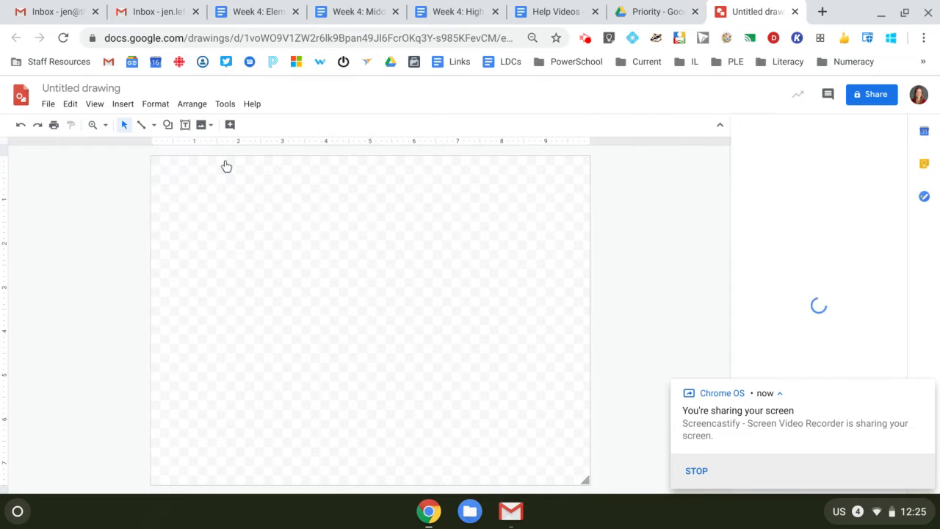
{"action": "type", "text": "ve"}
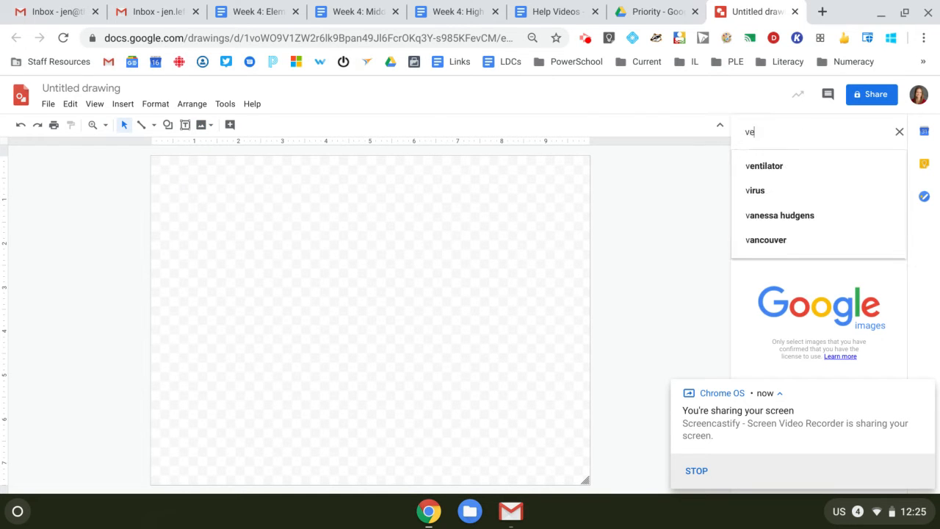
{"action": "type", "text": "nn dia"}
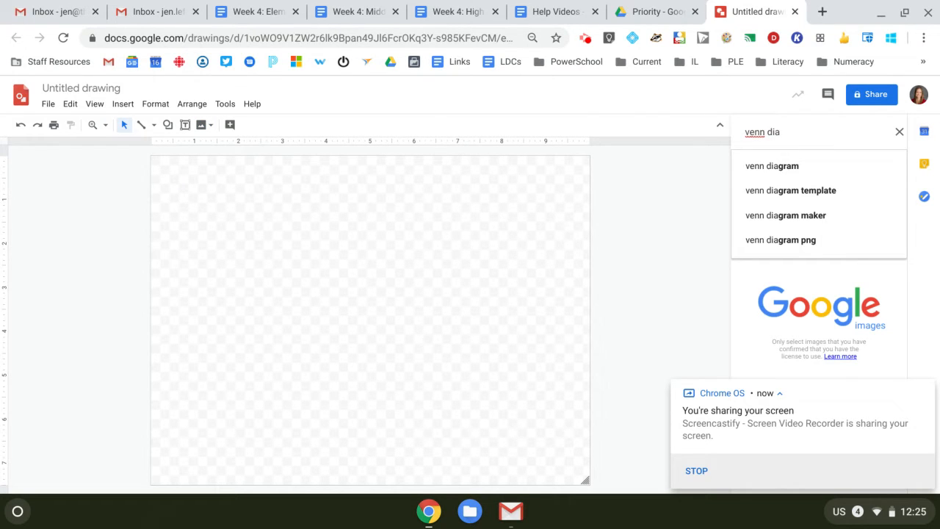
{"action": "type", "text": "gram"}
{"action": "key", "text": "Return"}
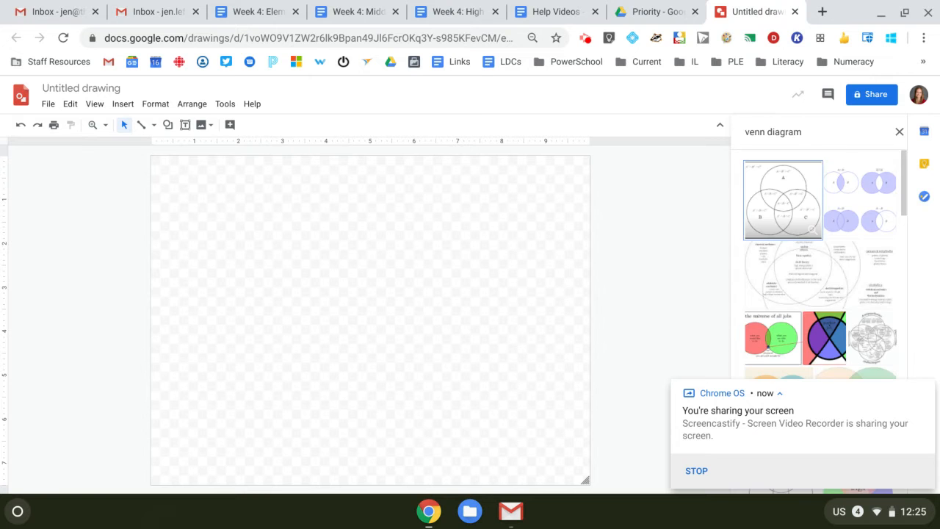
{"action": "scroll", "coordinate": [820, 265], "scroll_direction": "down", "scroll_amount": 10}
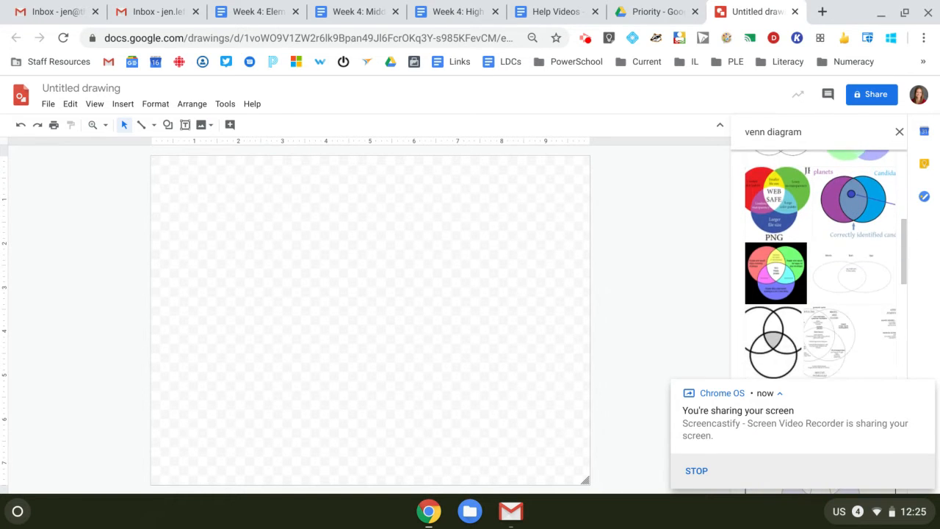
{"action": "scroll", "coordinate": [820, 264], "scroll_direction": "down", "scroll_amount": 2}
{"action": "scroll", "coordinate": [820, 264], "scroll_direction": "down", "scroll_amount": 10}
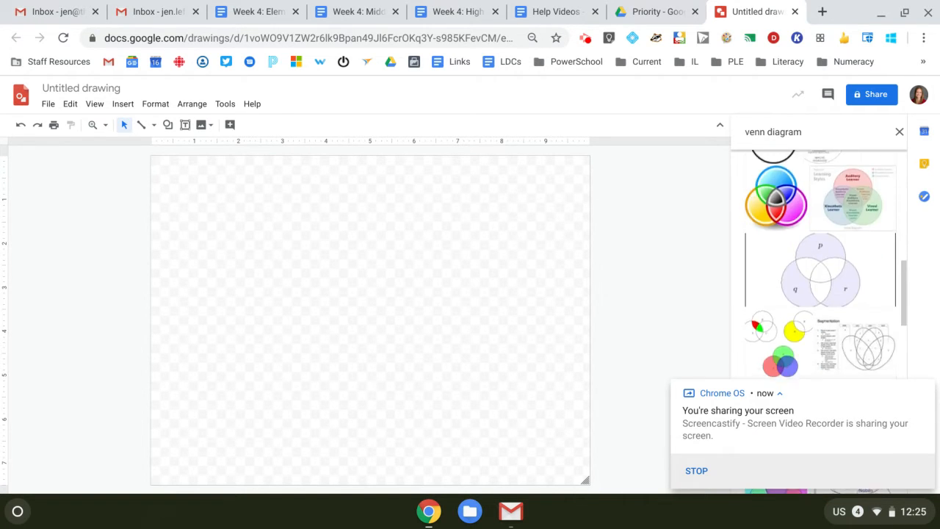
{"action": "scroll", "coordinate": [820, 264], "scroll_direction": "up", "scroll_amount": 4}
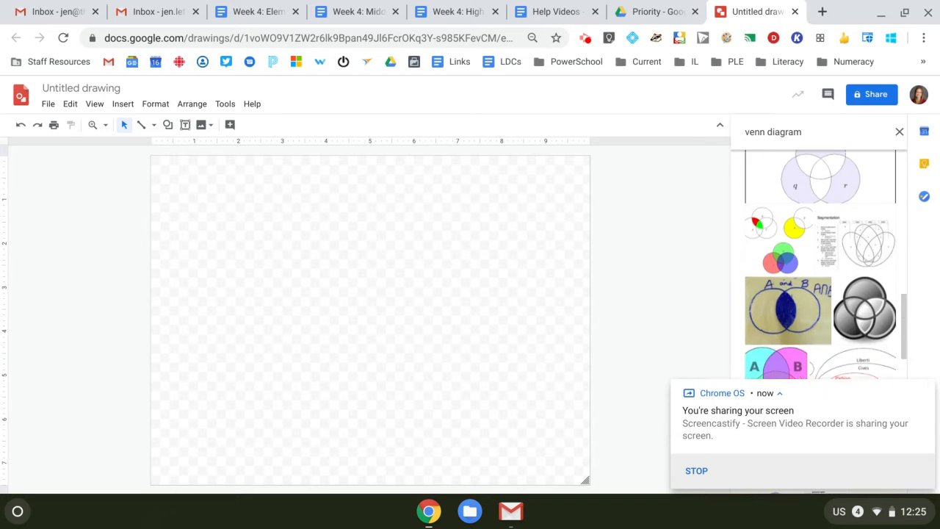
Refine the image search to "venn diagram template" and dismiss the screen-sharing notification.
{"action": "left_click", "coordinate": [801, 132]}
{"action": "type", "text": "template"}
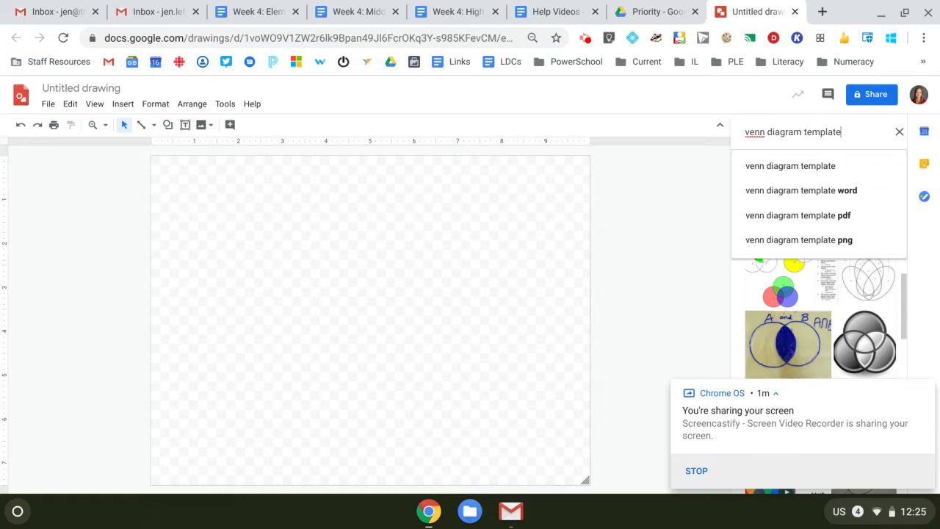
{"action": "key", "text": "Return"}
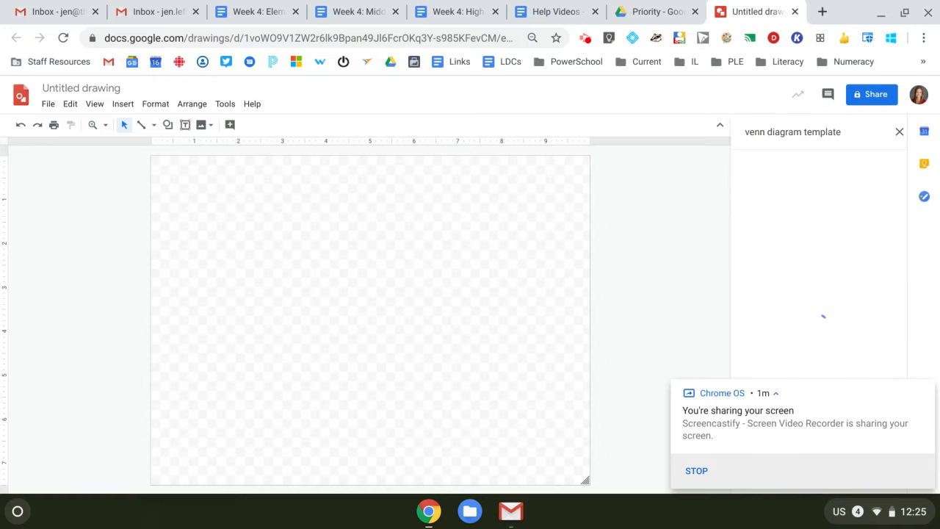
{"action": "left_click", "coordinate": [924, 389]}
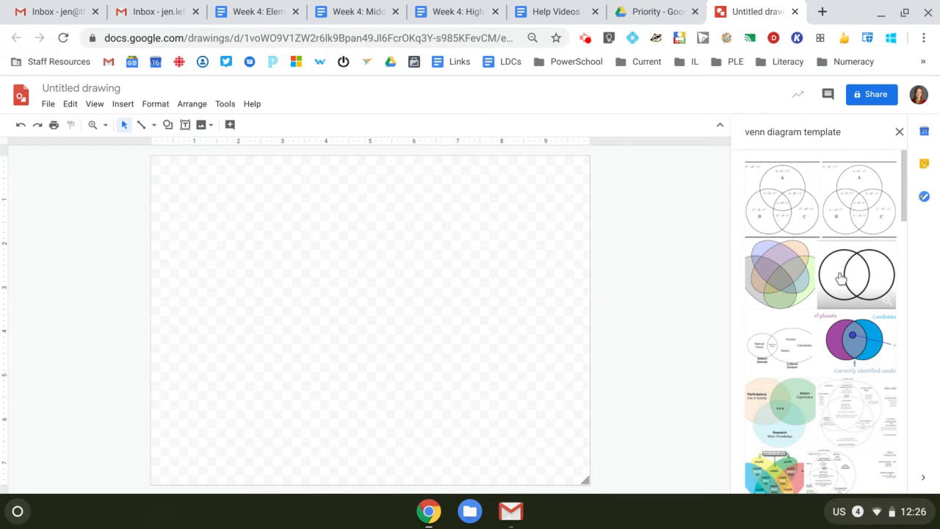
Insert the blank black-outlined image of two overlapping circles into the drawing.
{"action": "left_click", "coordinate": [840, 278]}
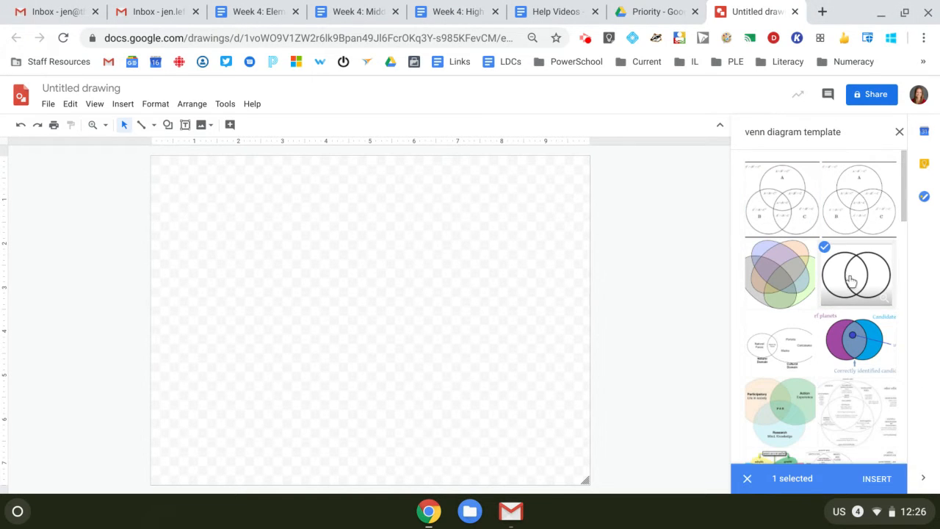
{"action": "left_click", "coordinate": [877, 478]}
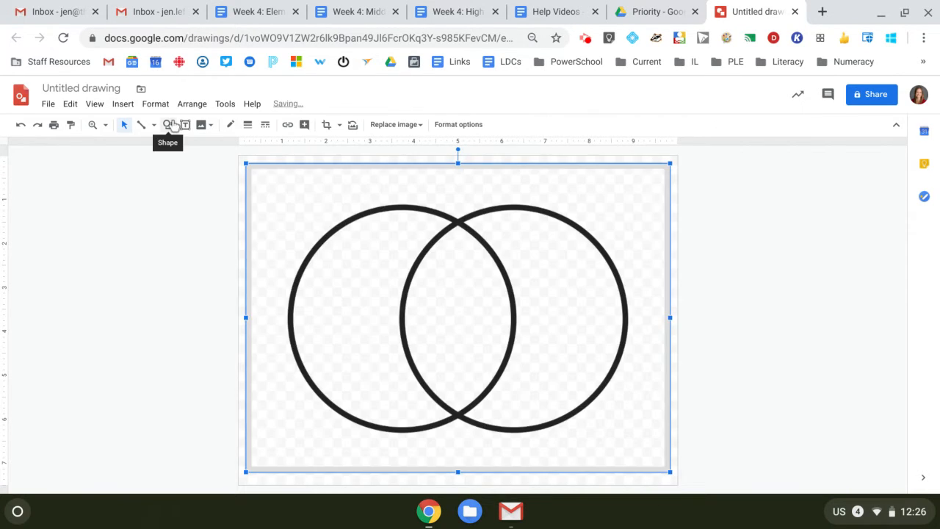
{"action": "left_click", "coordinate": [226, 385]}
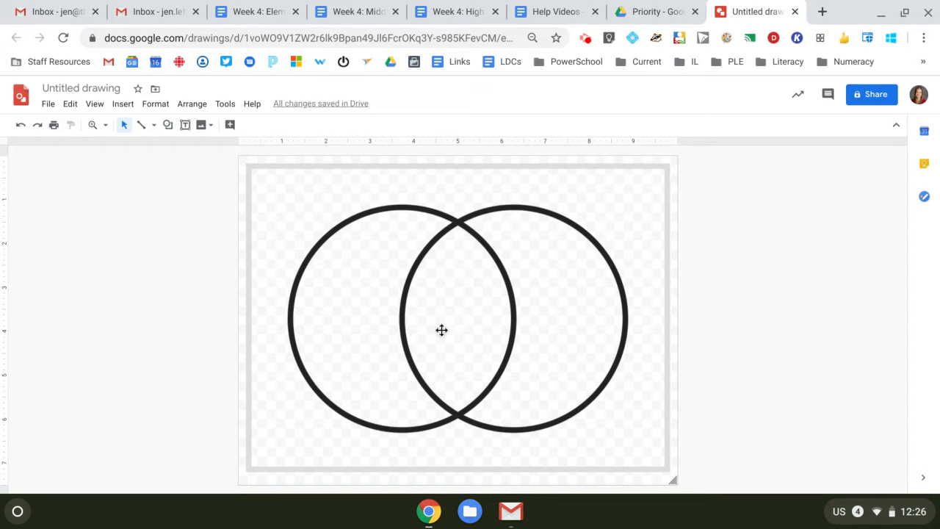
{"action": "left_click", "coordinate": [294, 340]}
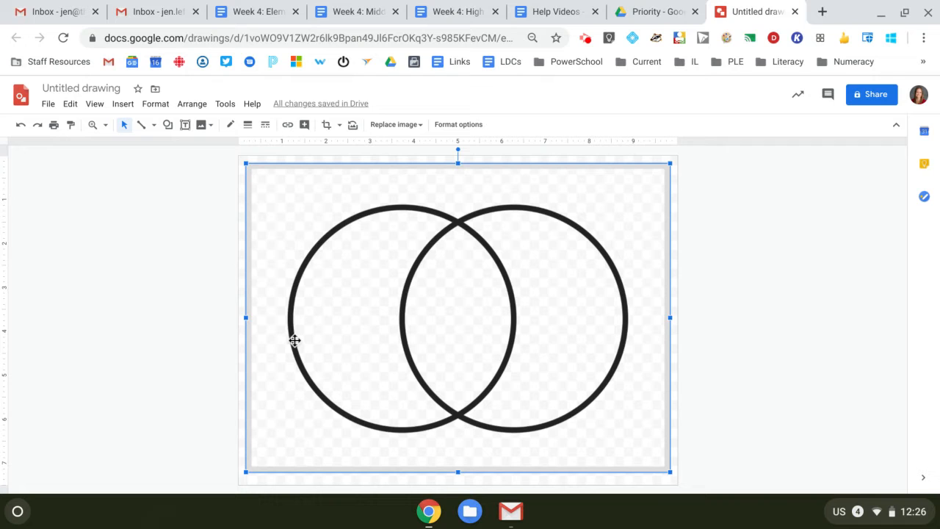
Add a text box inside the left circle reading "Ideas can be typed in".
{"action": "left_click", "coordinate": [185, 126]}
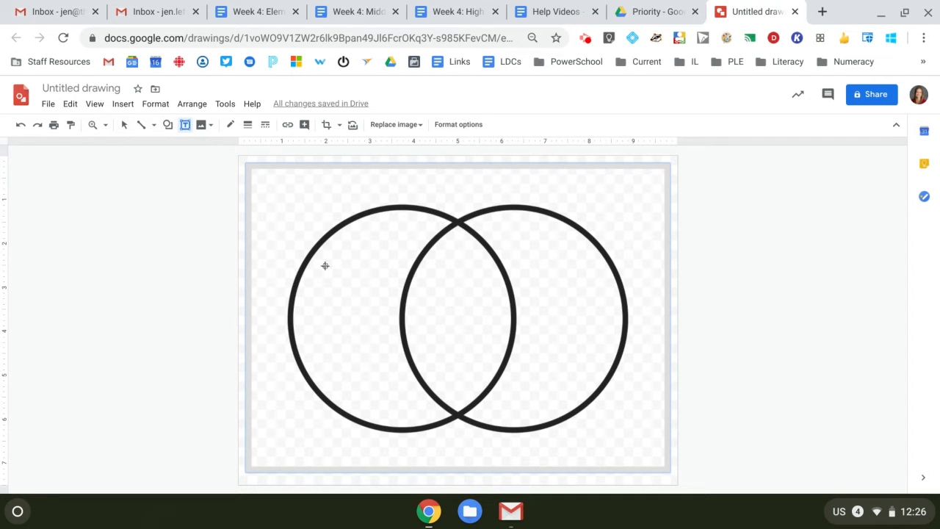
{"action": "left_click_drag", "start_coordinate": [318, 264], "coordinate": [394, 396]}
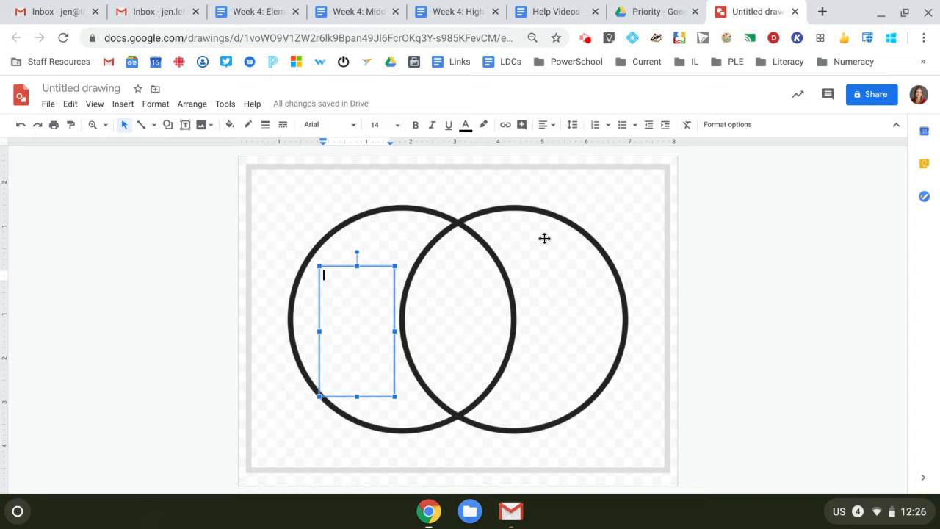
{"action": "type", "text": "Ide"}
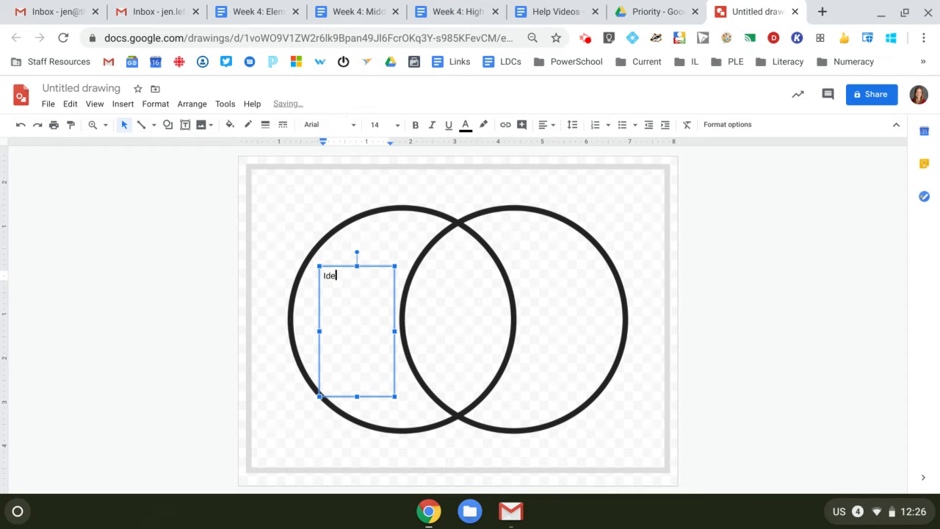
{"action": "type", "text": "as can be typed in"}
Add two text boxes reading "idea" in the overlap of the circles, and move the lower one into the right circle.
{"action": "left_click", "coordinate": [185, 125]}
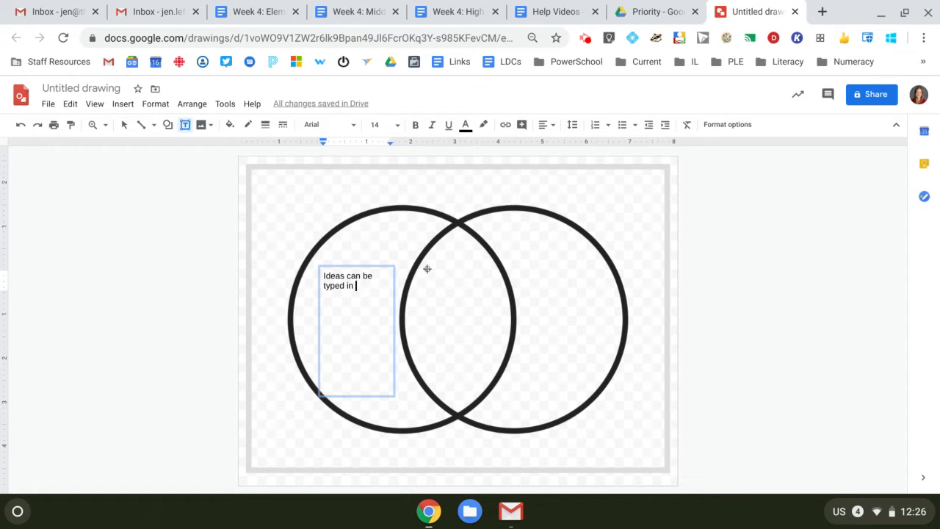
{"action": "left_click_drag", "start_coordinate": [427, 269], "coordinate": [485, 280]}
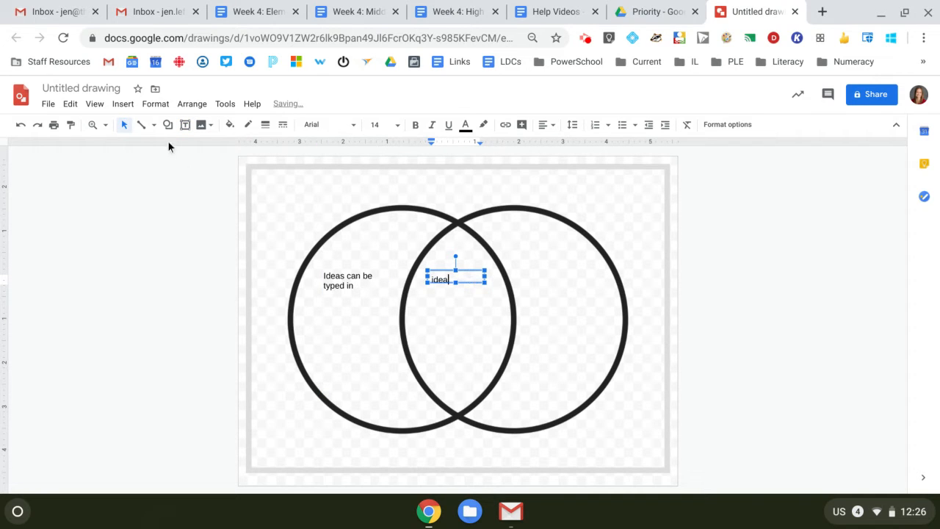
{"action": "left_click", "coordinate": [184, 125]}
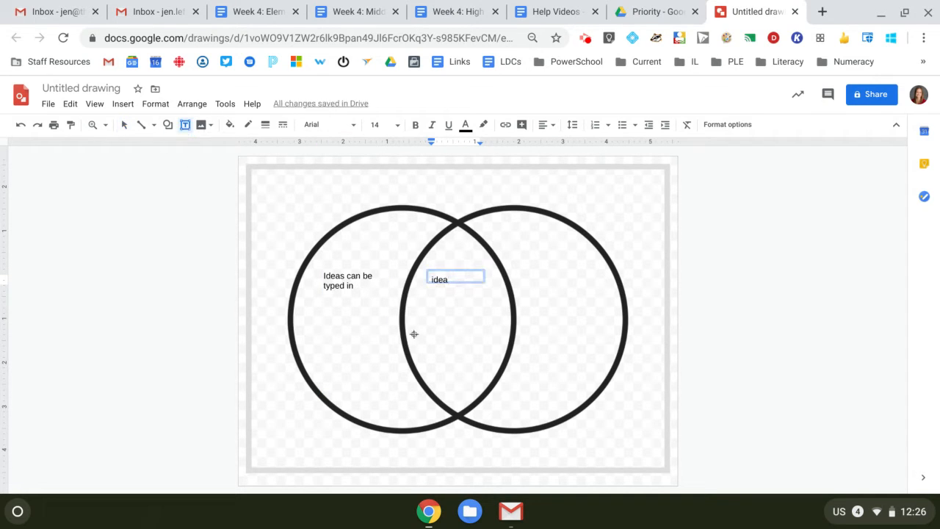
{"action": "left_click_drag", "start_coordinate": [420, 307], "coordinate": [470, 318]}
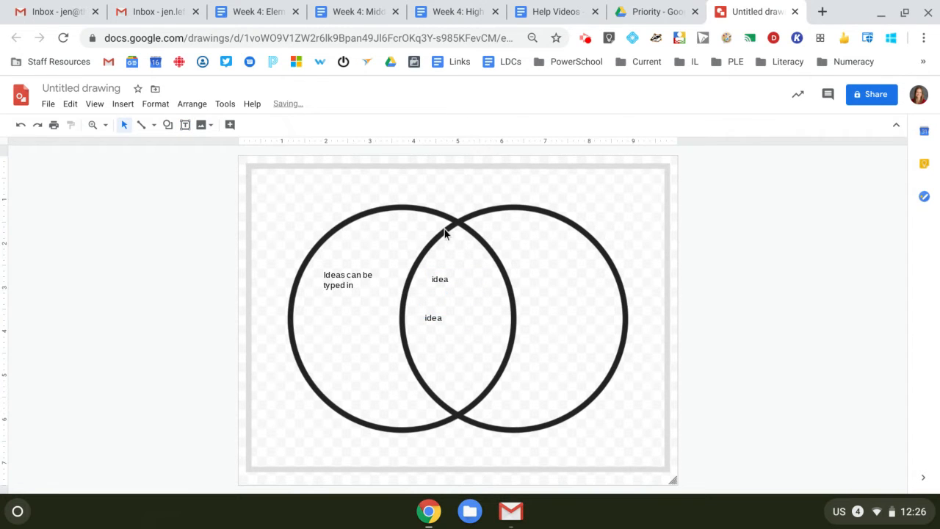
{"action": "left_click_drag", "start_coordinate": [438, 317], "coordinate": [558, 274]}
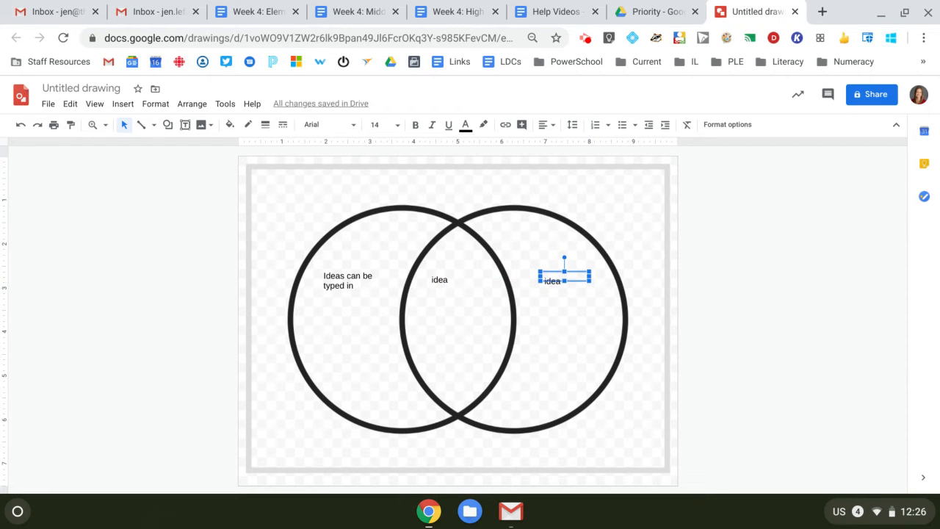
Start sharing the drawing, dismiss the naming prompt, and open classroom.google.com in a new browser tab.
{"action": "left_click", "coordinate": [866, 94]}
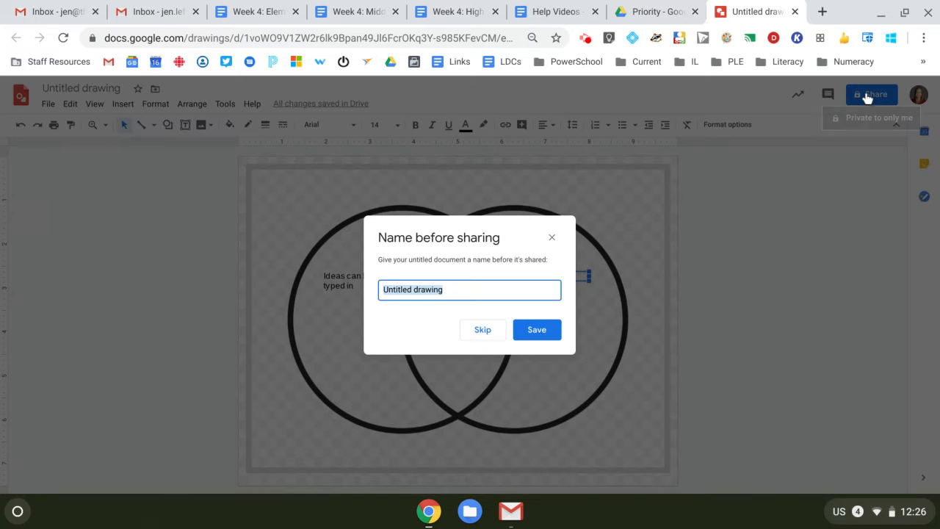
{"action": "left_click", "coordinate": [552, 237]}
{"action": "left_click", "coordinate": [821, 12]}
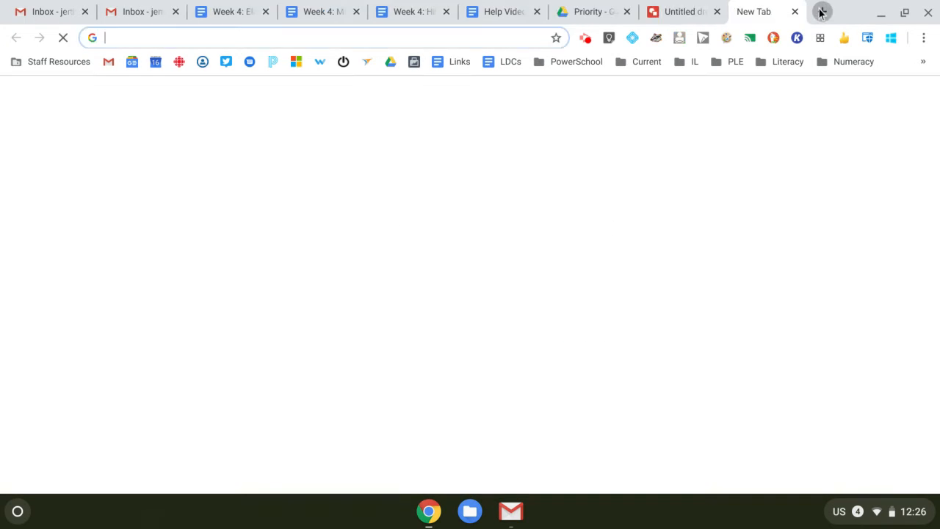
{"action": "type", "text": "classroom.google.com"}
{"action": "key", "text": "Return"}
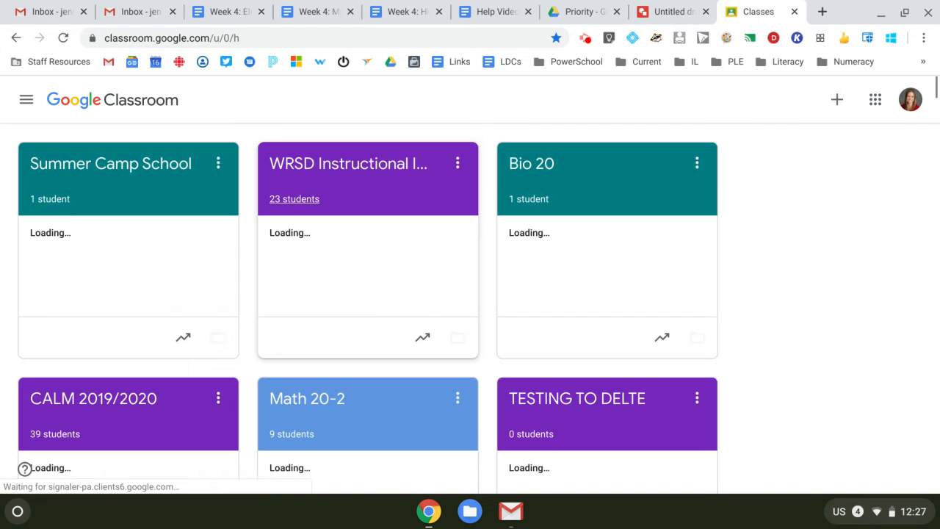
Start a new assignment in the classwork of the Bio 20 class.
{"action": "left_click", "coordinate": [519, 168]}
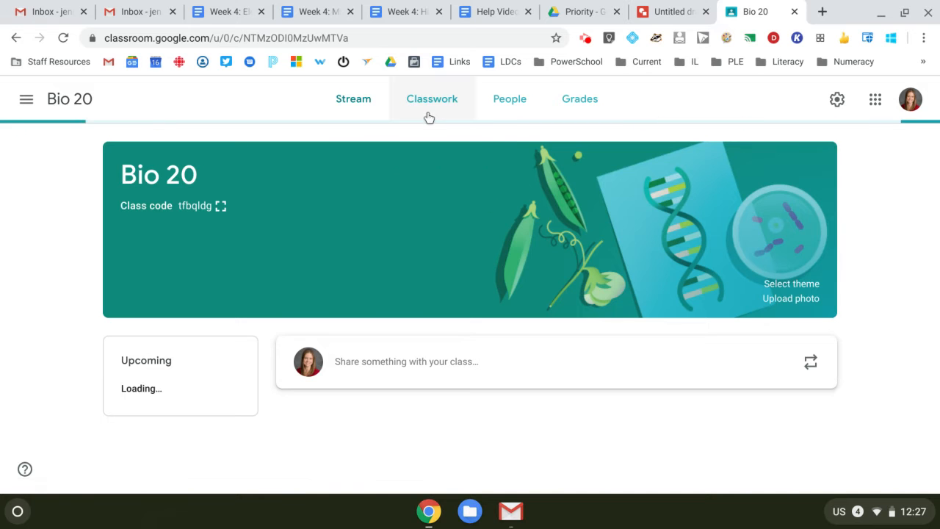
{"action": "left_click", "coordinate": [429, 118]}
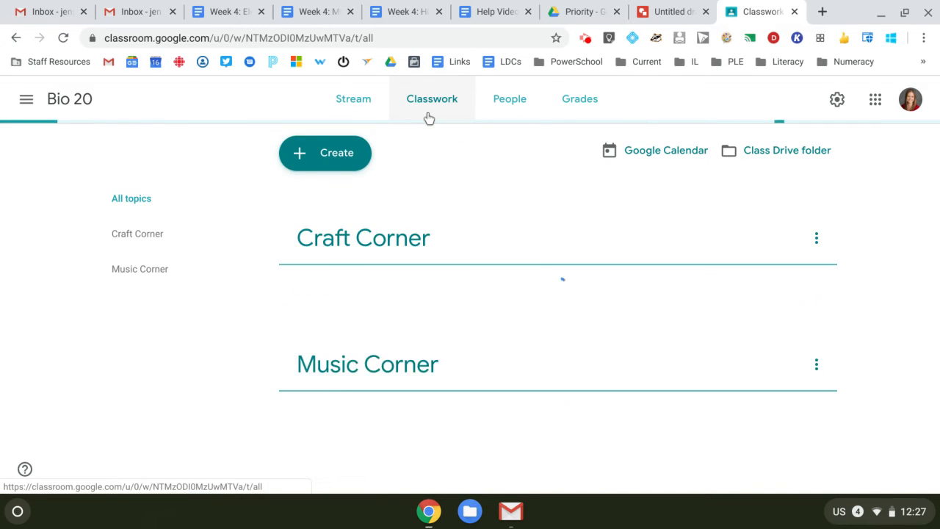
{"action": "left_click", "coordinate": [305, 171]}
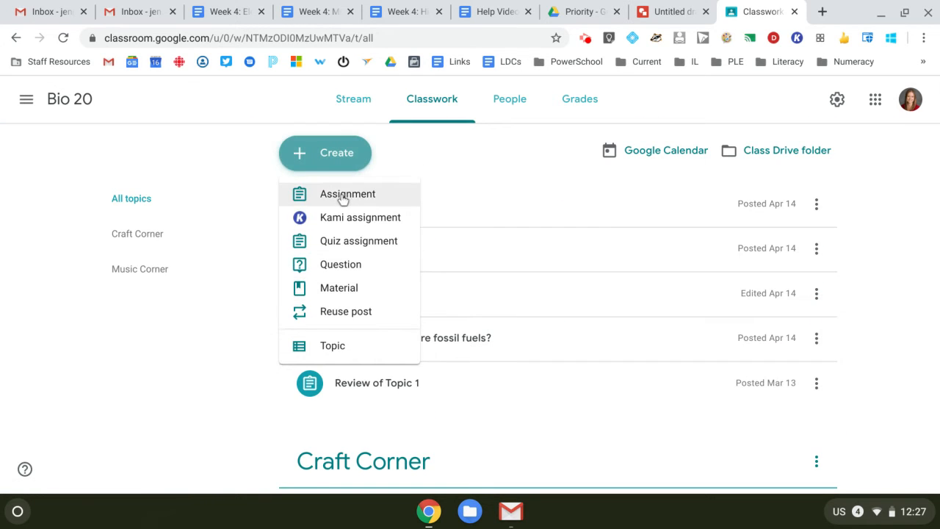
{"action": "left_click", "coordinate": [346, 198]}
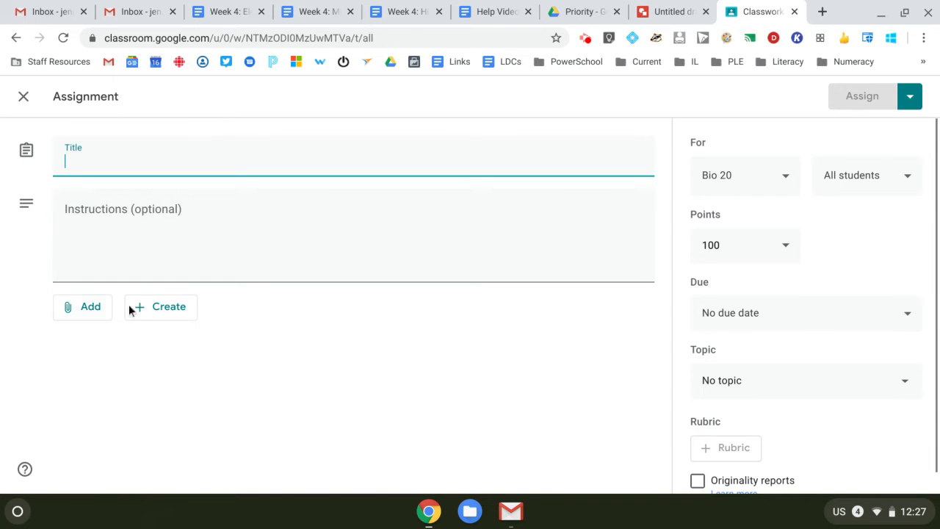
Return to the untitled drawing, dismiss its sharing dialog, and rename the drawing as TEST.
{"action": "left_click", "coordinate": [649, 8]}
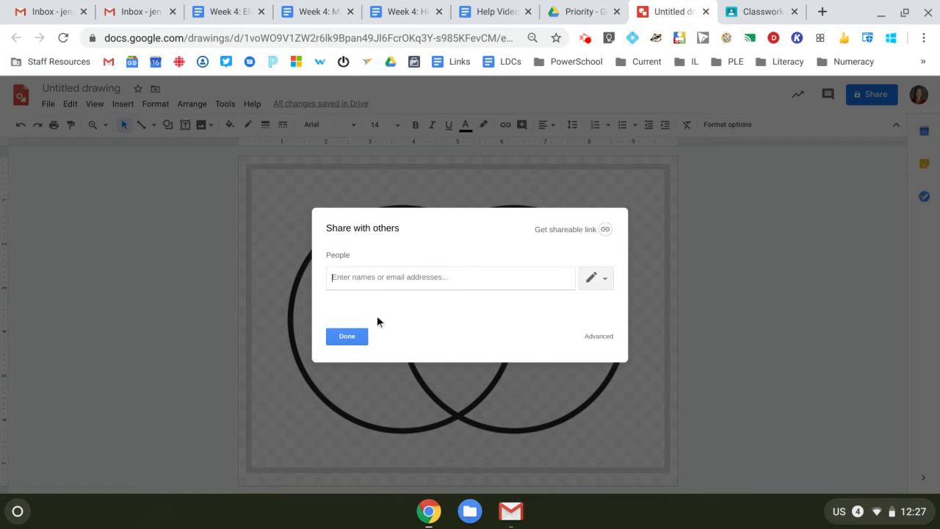
{"action": "left_click", "coordinate": [357, 336]}
{"action": "left_click", "coordinate": [77, 86]}
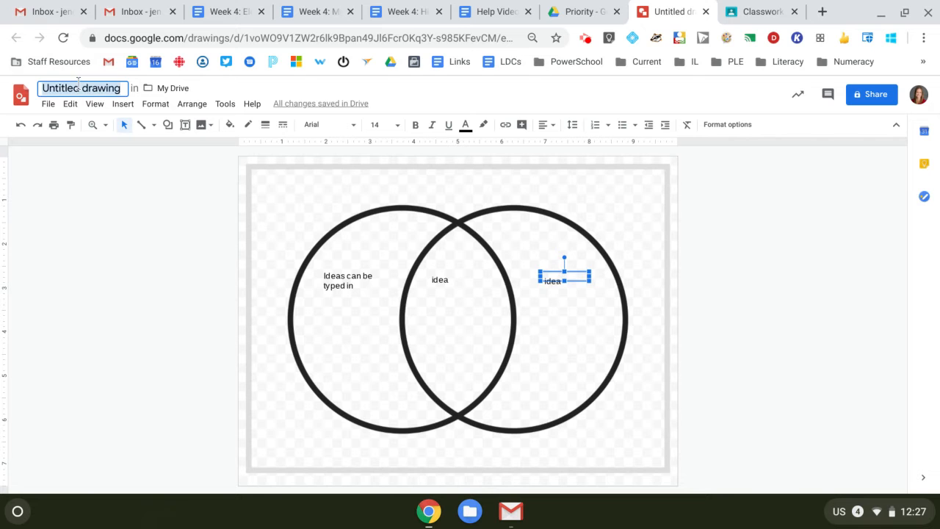
{"action": "type", "text": "TEST"}
{"action": "key", "text": "Return"}
Attach the TEST drawing from Google Drive to the Classroom assignment and set it to make a copy for each student.
{"action": "left_click", "coordinate": [780, 9]}
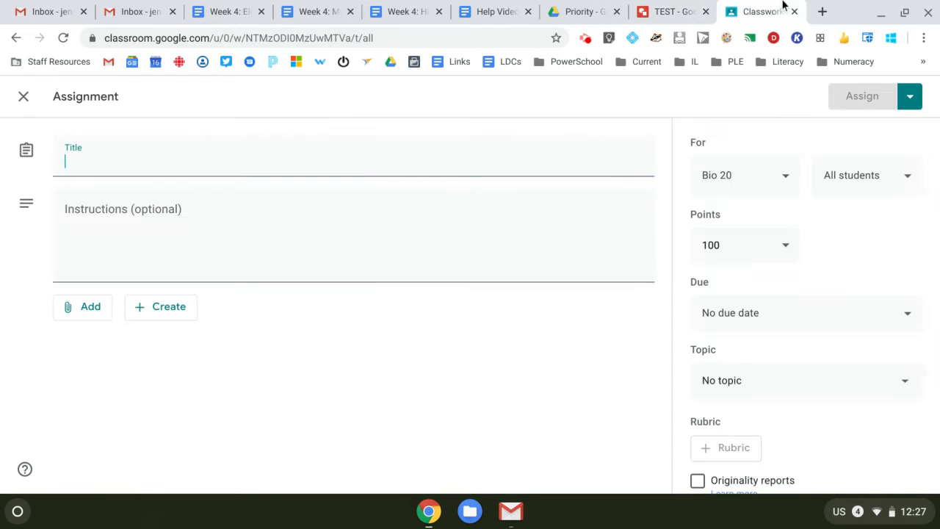
{"action": "left_click", "coordinate": [104, 313]}
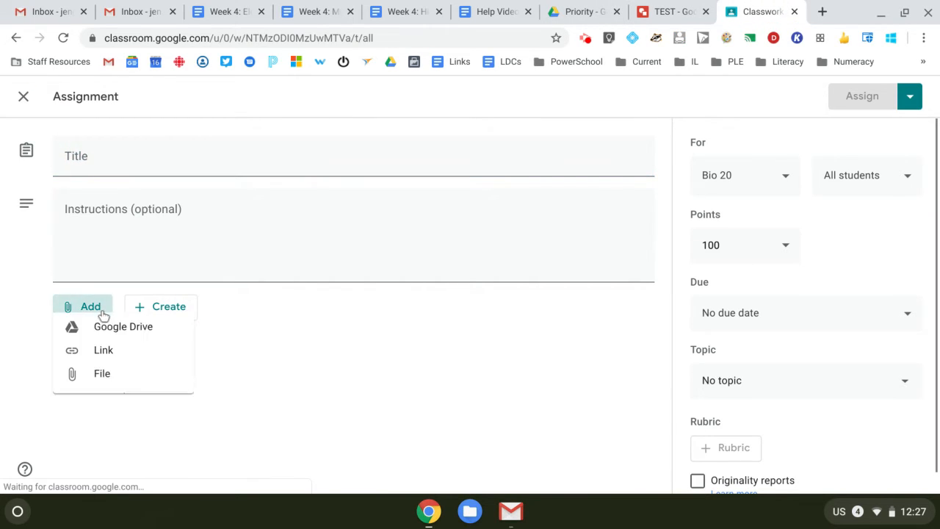
{"action": "left_click", "coordinate": [115, 343]}
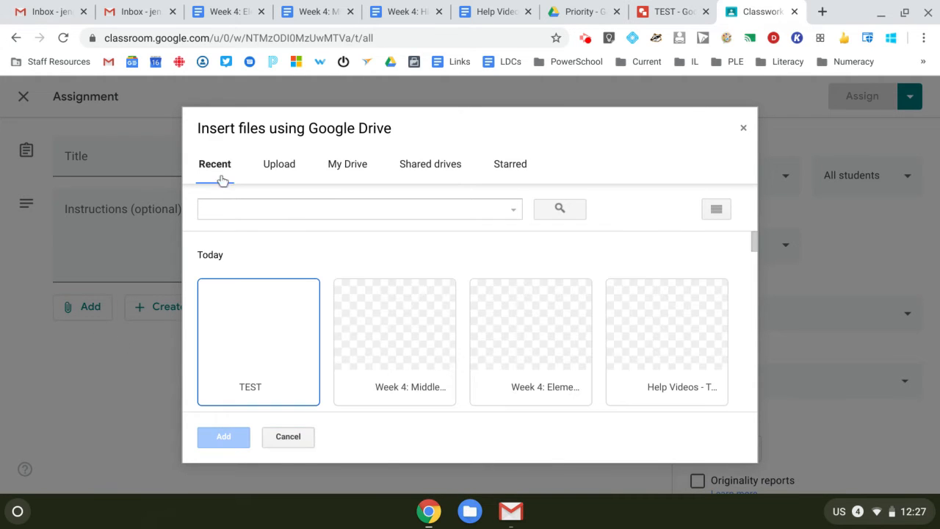
{"action": "double_click", "coordinate": [262, 345]}
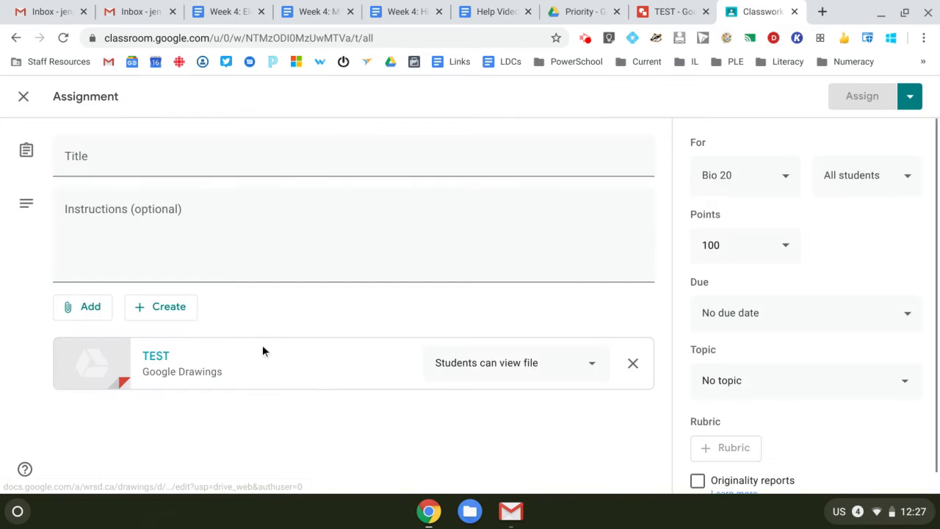
{"action": "left_click", "coordinate": [523, 368]}
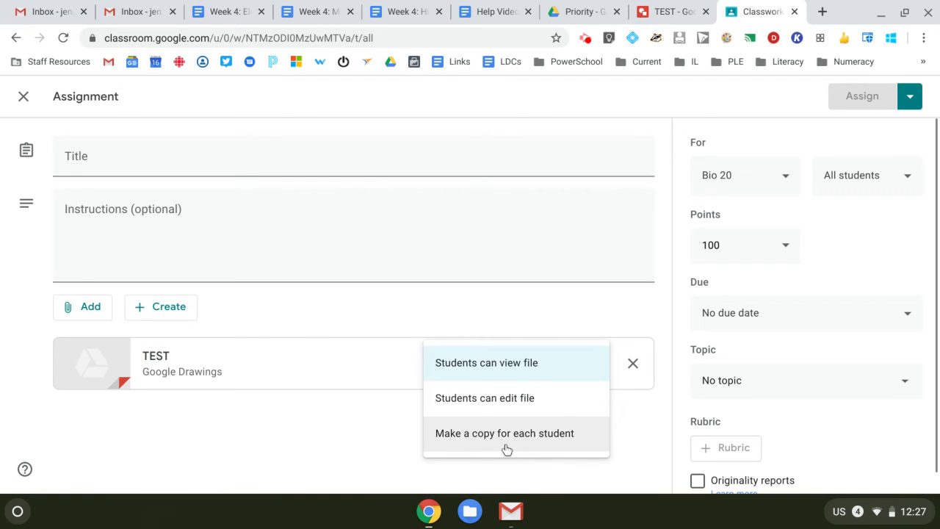
{"action": "left_click", "coordinate": [505, 445]}
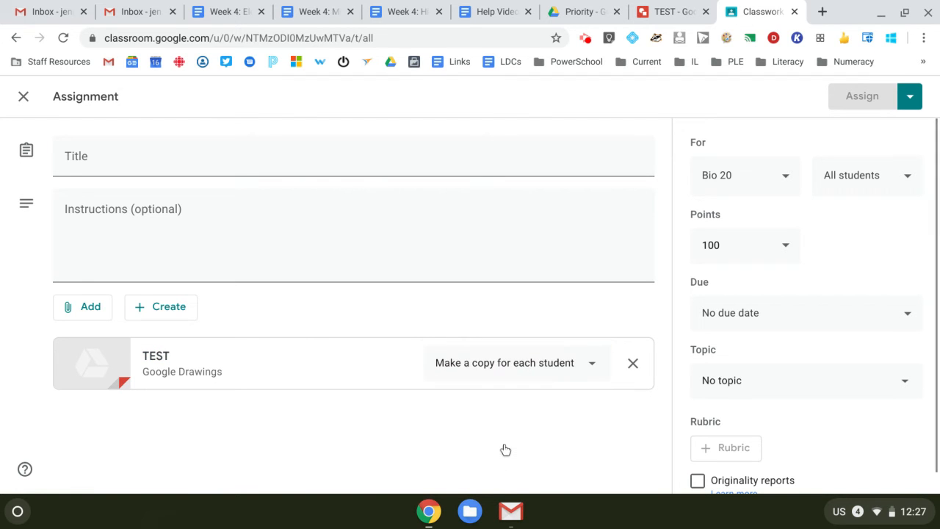
{"action": "left_click", "coordinate": [177, 307]}
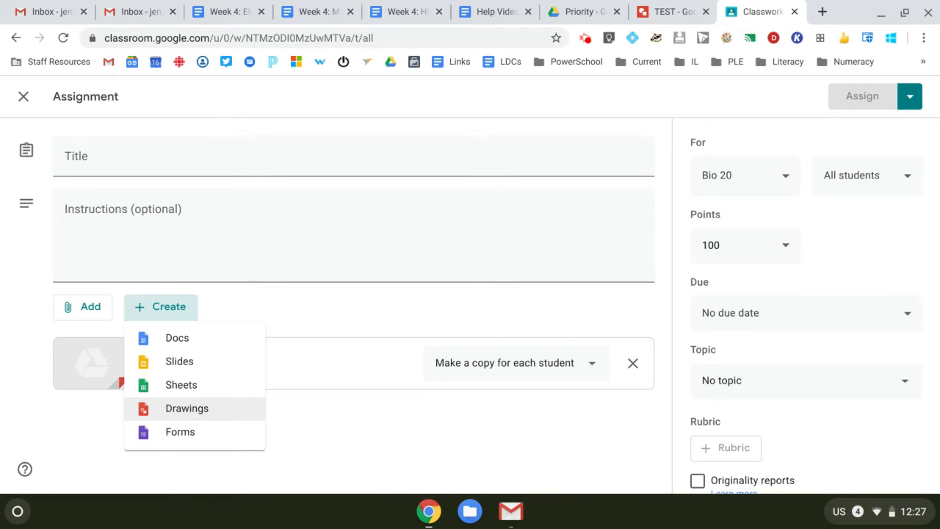
{"action": "left_click", "coordinate": [384, 435]}
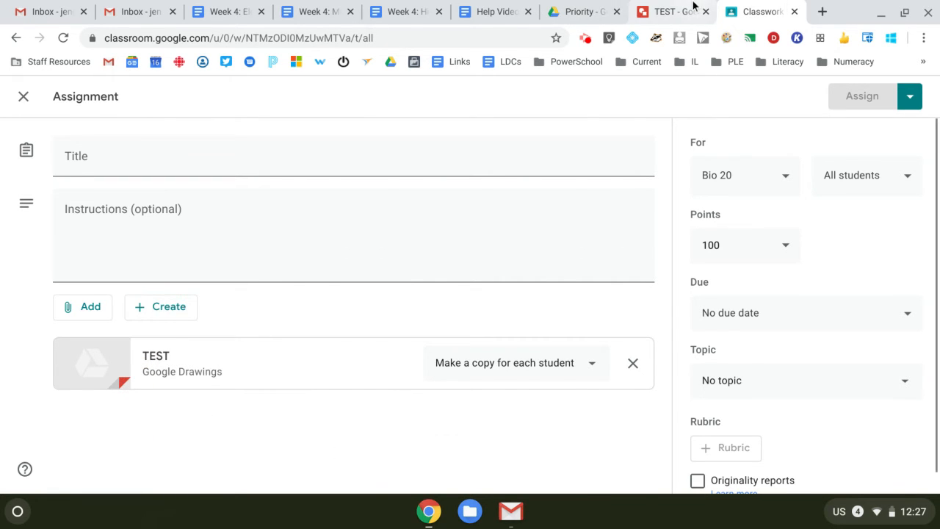
Return to the TEST drawing and delete the Venn diagram image together with its three text boxes.
{"action": "left_click", "coordinate": [694, 6]}
{"action": "left_click", "coordinate": [568, 247]}
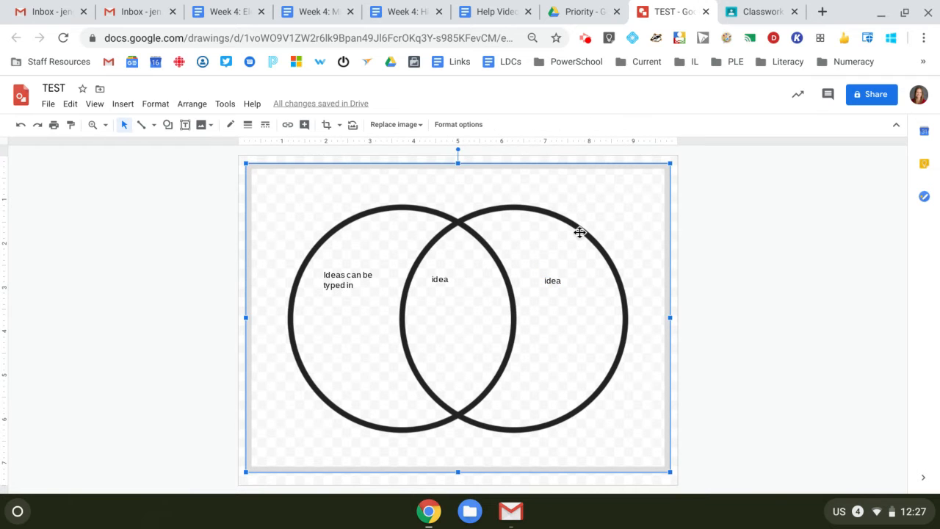
{"action": "key", "text": "Delete"}
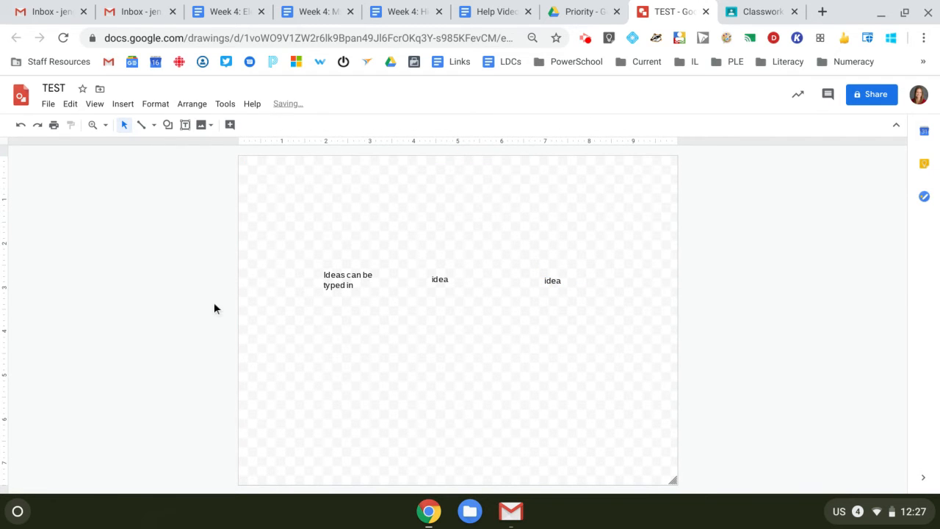
{"action": "left_click_drag", "start_coordinate": [286, 247], "coordinate": [635, 399]}
{"action": "key", "text": "Delete"}
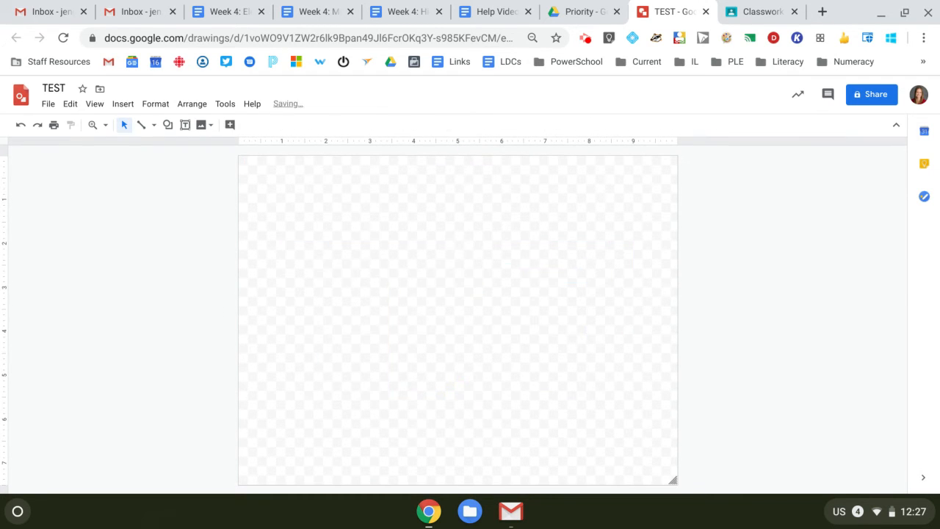
Search the web for a "plant" image to insert in the drawing and browse the images.
{"action": "left_click", "coordinate": [199, 129]}
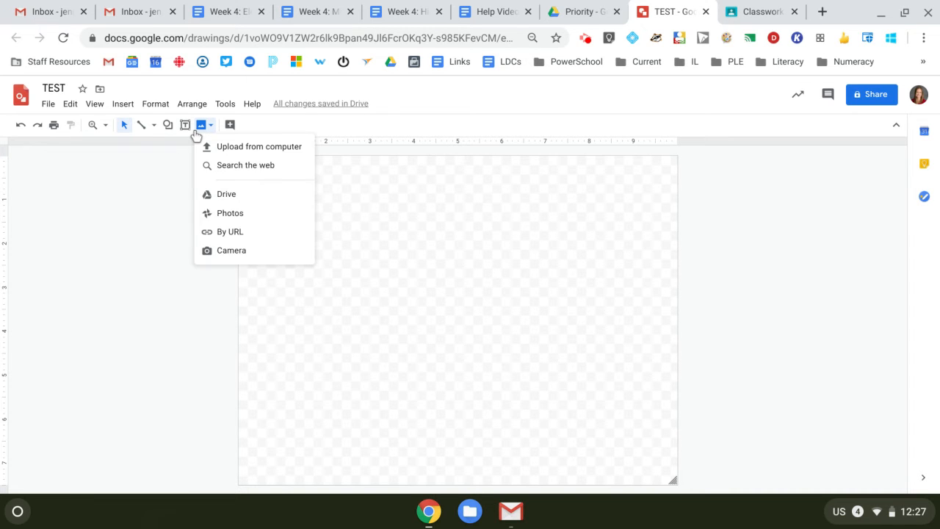
{"action": "left_click", "coordinate": [246, 166]}
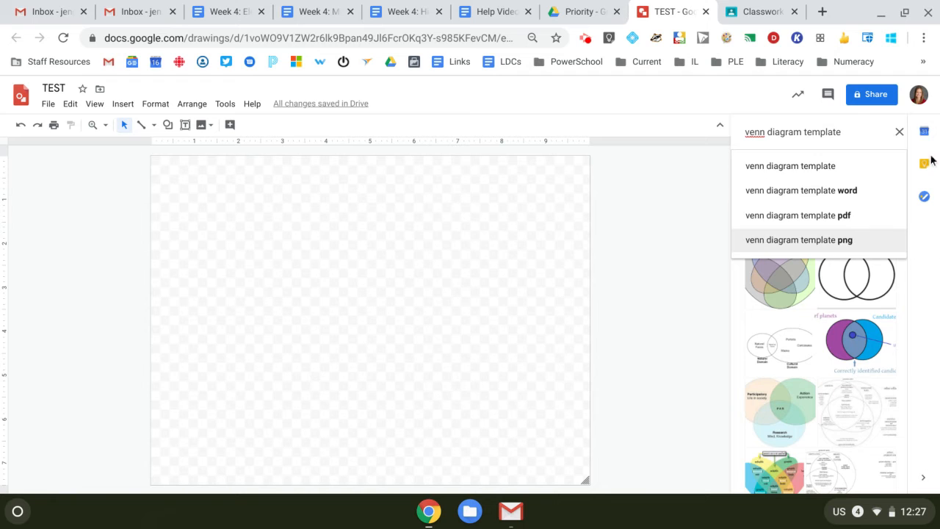
{"action": "left_click_drag", "start_coordinate": [849, 129], "coordinate": [705, 130]}
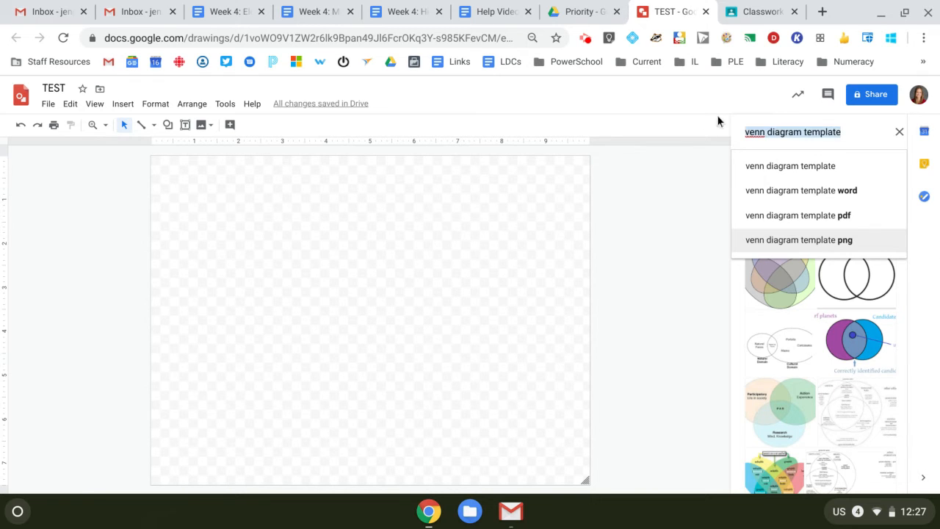
{"action": "key", "text": "BackSpace"}
{"action": "type", "text": "stru"}
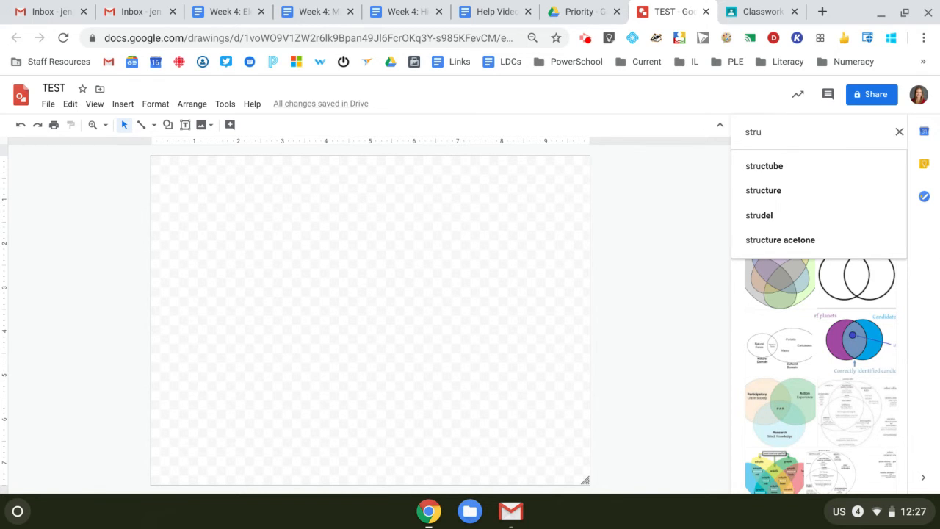
{"action": "key", "text": "BackSpace"}
{"action": "key", "text": "BackSpace"}
{"action": "type", "text": "plant"}
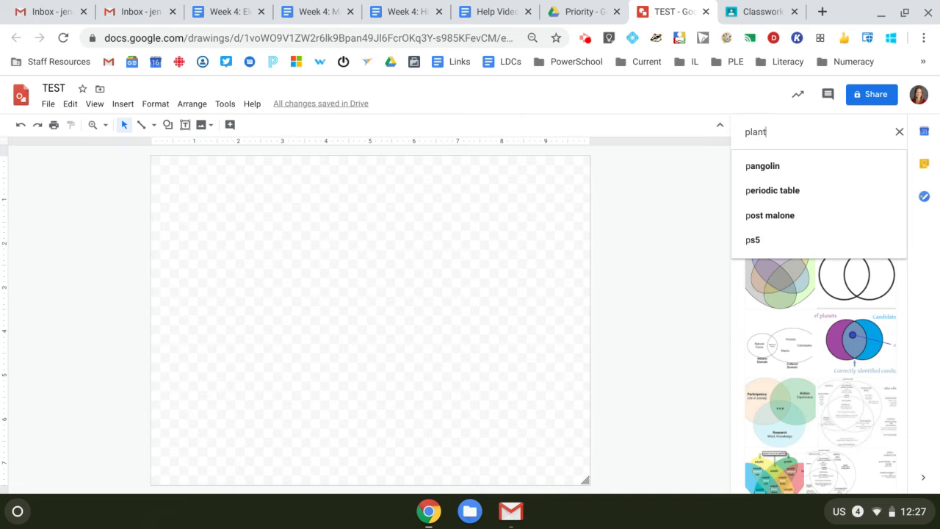
{"action": "key", "text": "Return"}
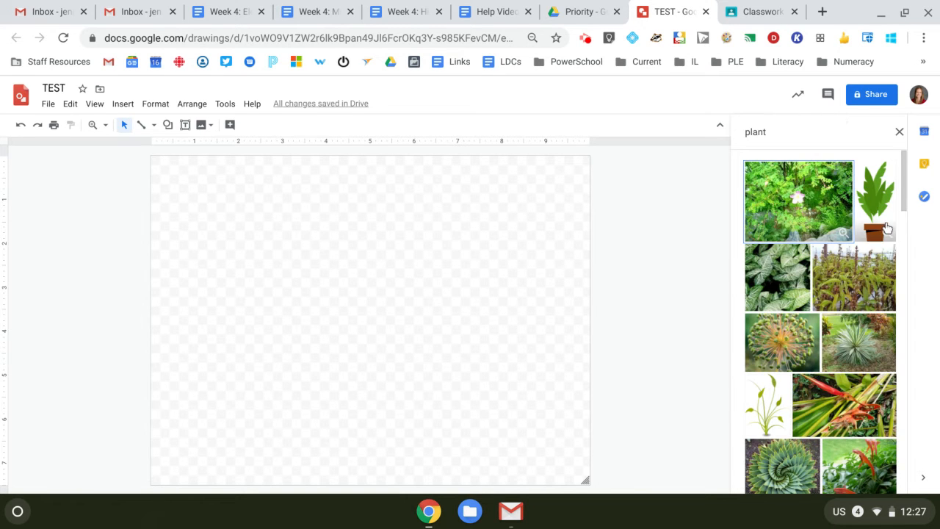
{"action": "scroll", "coordinate": [886, 229], "scroll_direction": "down", "scroll_amount": 2}
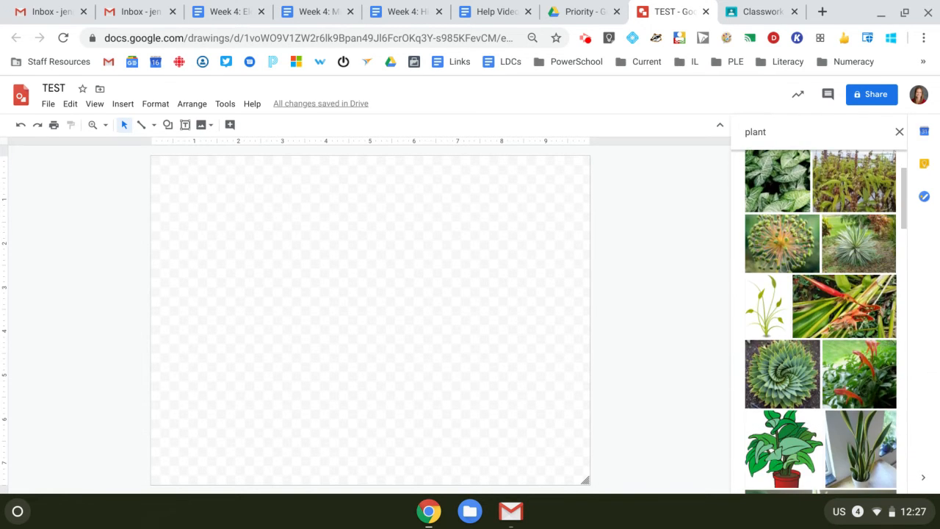
{"action": "scroll", "coordinate": [821, 322], "scroll_direction": "down", "scroll_amount": 3}
{"action": "scroll", "coordinate": [820, 322], "scroll_direction": "up", "scroll_amount": 4}
Refine the web image search to "plant with root clipart".
{"action": "left_click", "coordinate": [764, 133]}
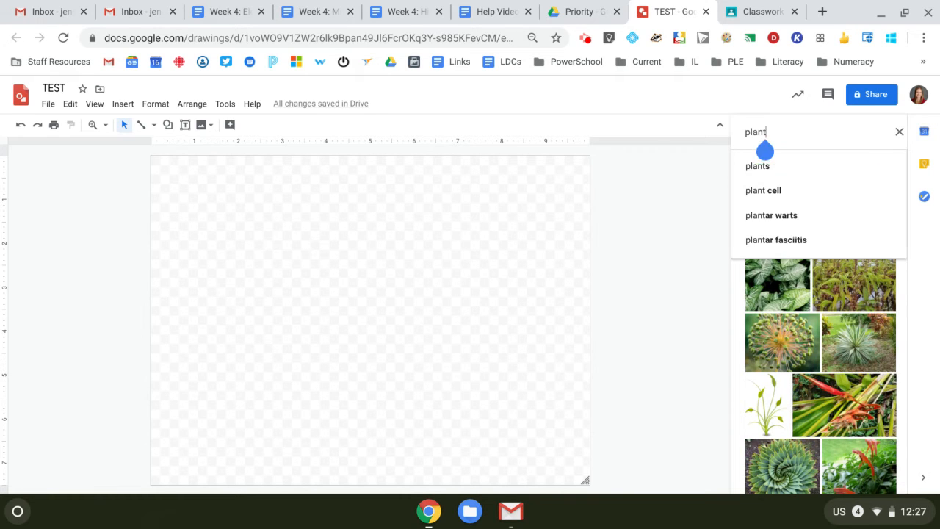
{"action": "type", "text": "with root "}
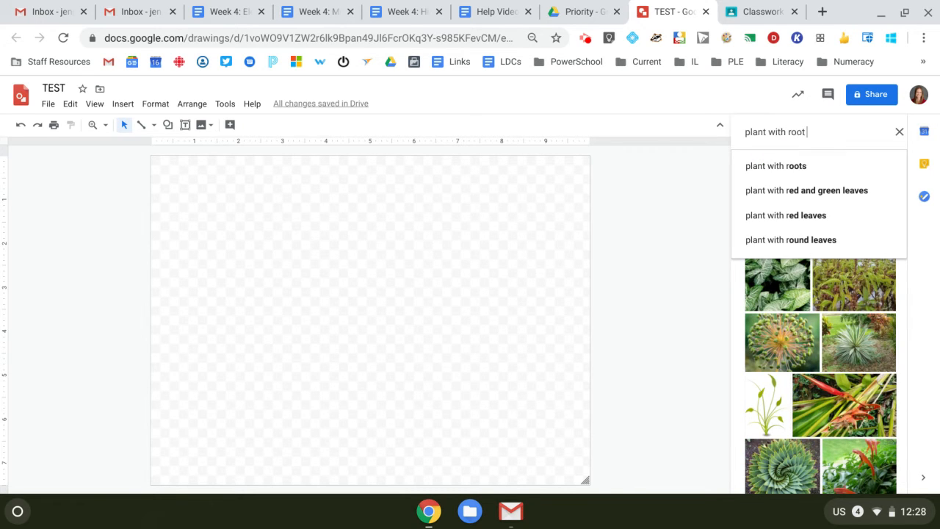
{"action": "type", "text": "clipart"}
{"action": "key", "text": "Return"}
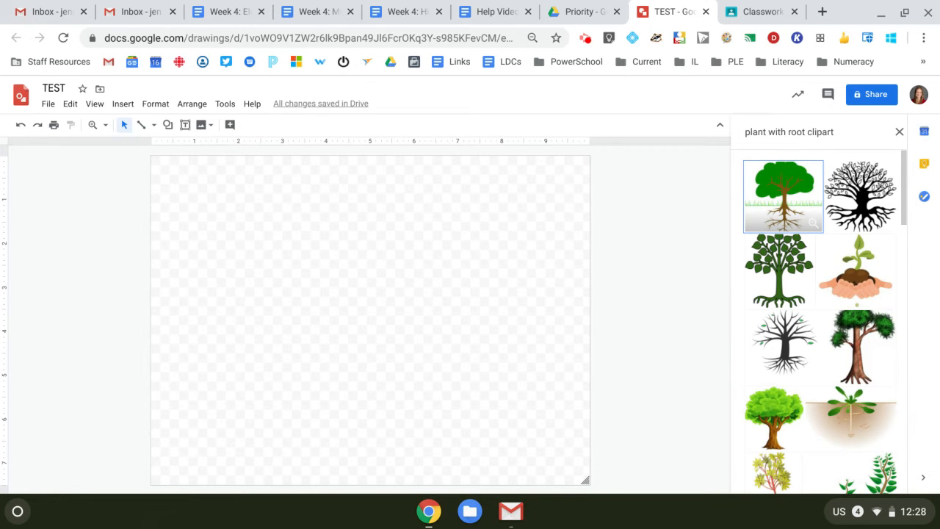
Insert the black tree with bare branches, a few green leaves and visible roots, and move it to the centre of the canvas.
{"action": "scroll", "coordinate": [820, 321], "scroll_direction": "down", "scroll_amount": 3}
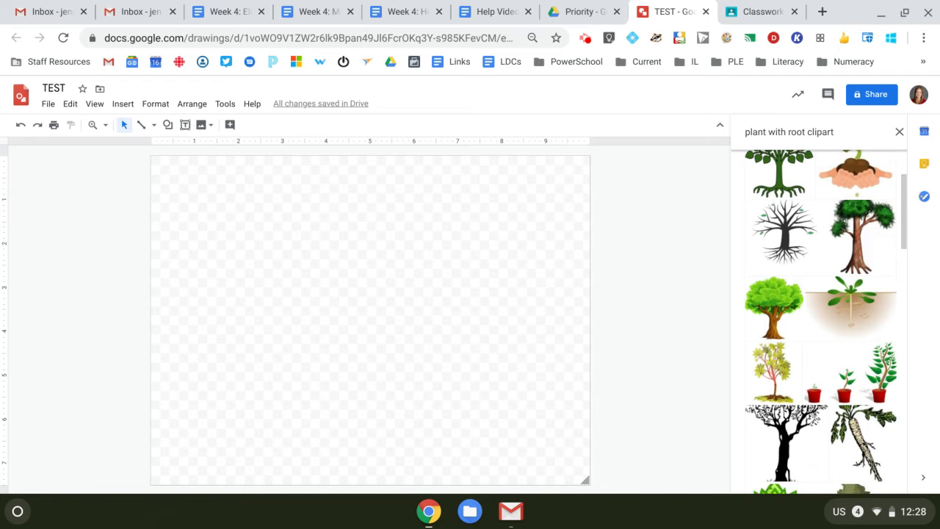
{"action": "scroll", "coordinate": [821, 322], "scroll_direction": "down", "scroll_amount": 8}
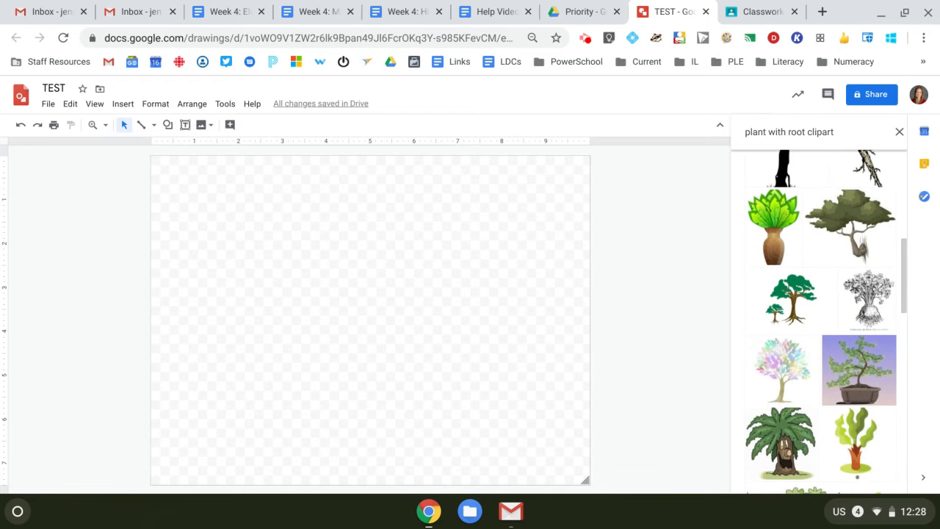
{"action": "scroll", "coordinate": [819, 321], "scroll_direction": "up", "scroll_amount": 10}
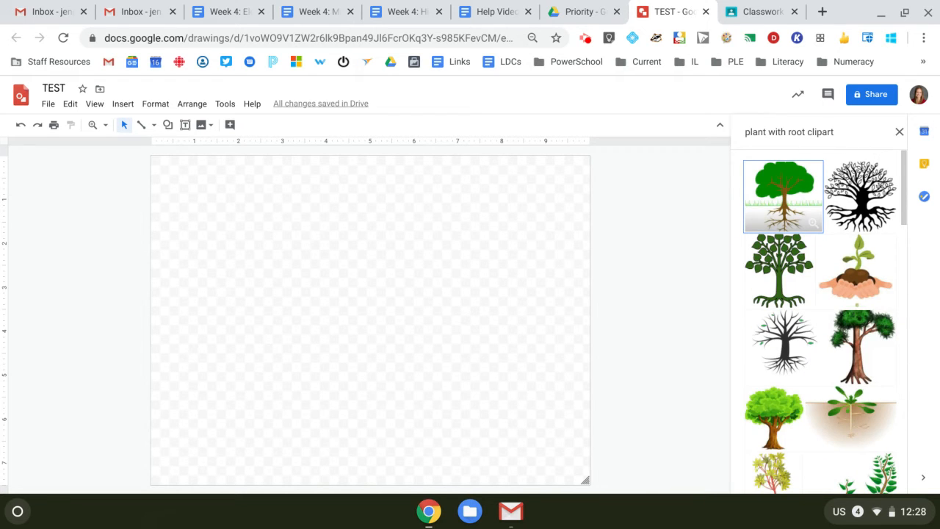
{"action": "left_click", "coordinate": [785, 344]}
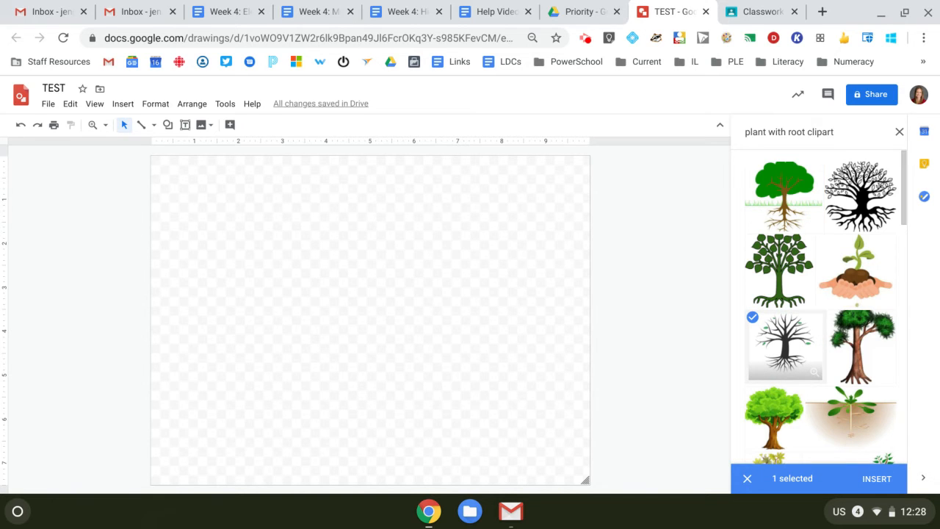
{"action": "left_click", "coordinate": [876, 478]}
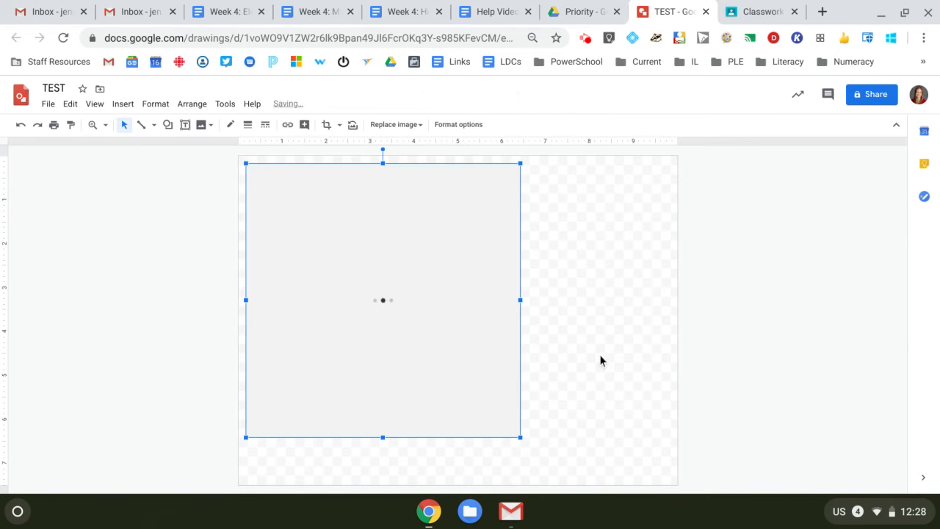
{"action": "left_click_drag", "start_coordinate": [356, 260], "coordinate": [445, 277]}
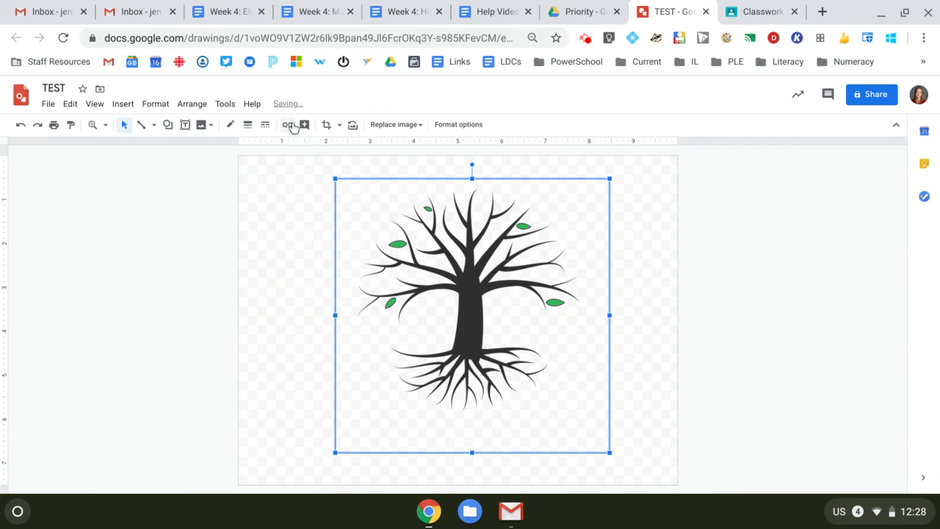
Draw a wide rounded rectangle beside the tree's upper branches, extending past the canvas's right edge.
{"action": "left_click", "coordinate": [175, 126]}
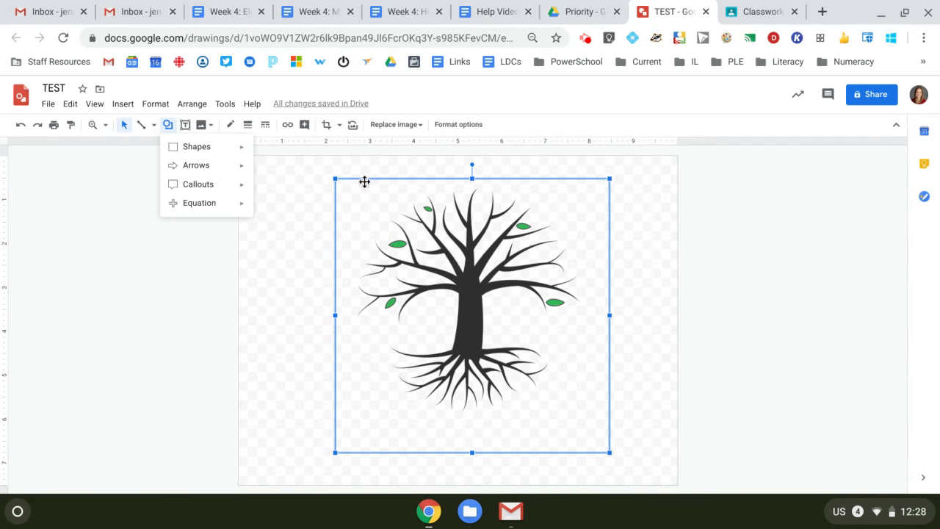
{"action": "mouse_move", "coordinate": [217, 155]}
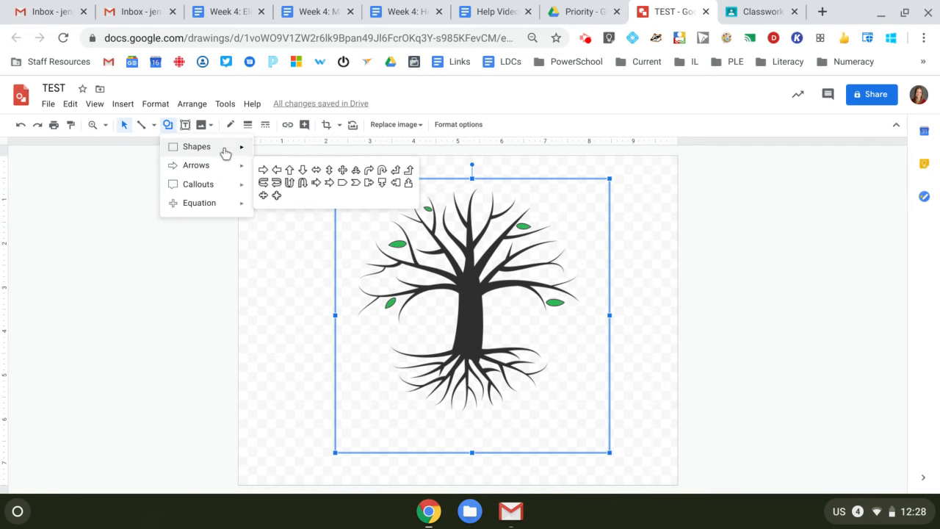
{"action": "mouse_move", "coordinate": [222, 151]}
{"action": "left_click", "coordinate": [276, 153]}
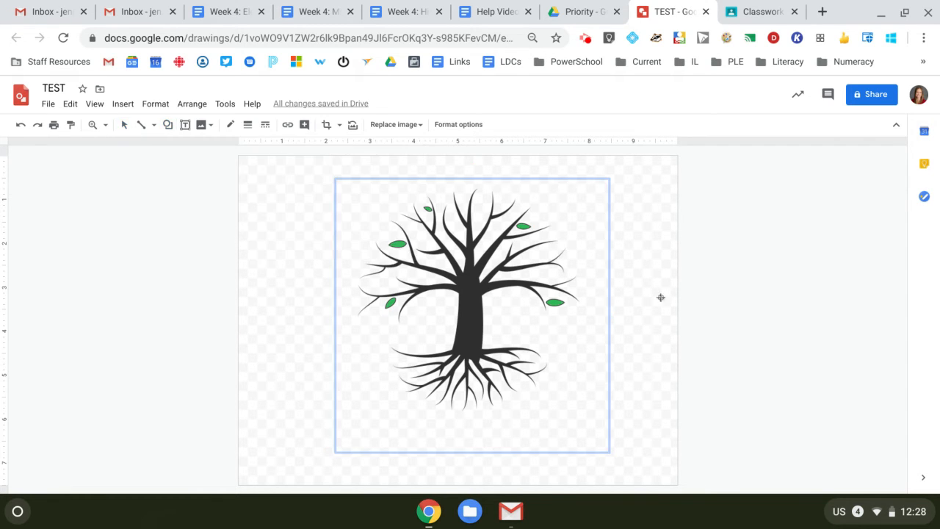
{"action": "left_click_drag", "start_coordinate": [628, 195], "coordinate": [804, 269]}
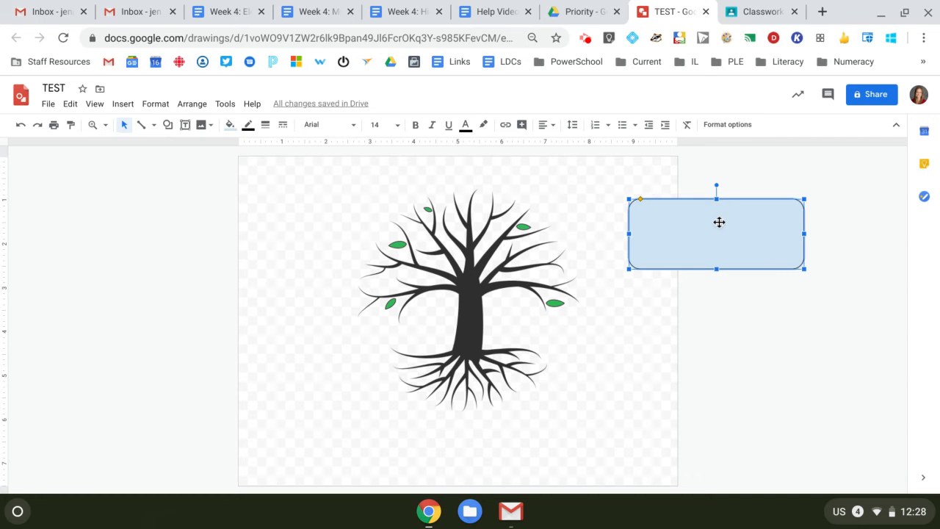
Label the rounded rectangle "Leaves" and shrink it to about three quarters of its width and two thirds of its height.
{"action": "left_click", "coordinate": [720, 226]}
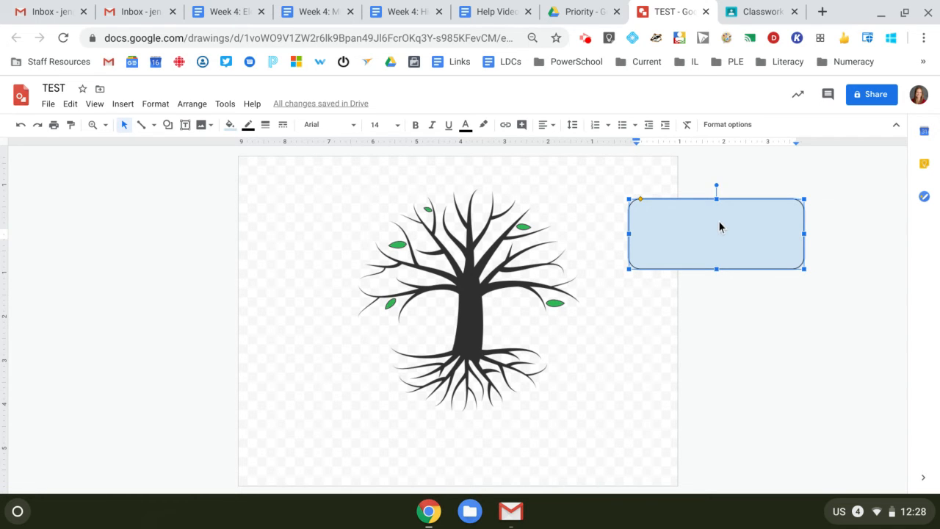
{"action": "type", "text": "LE"}
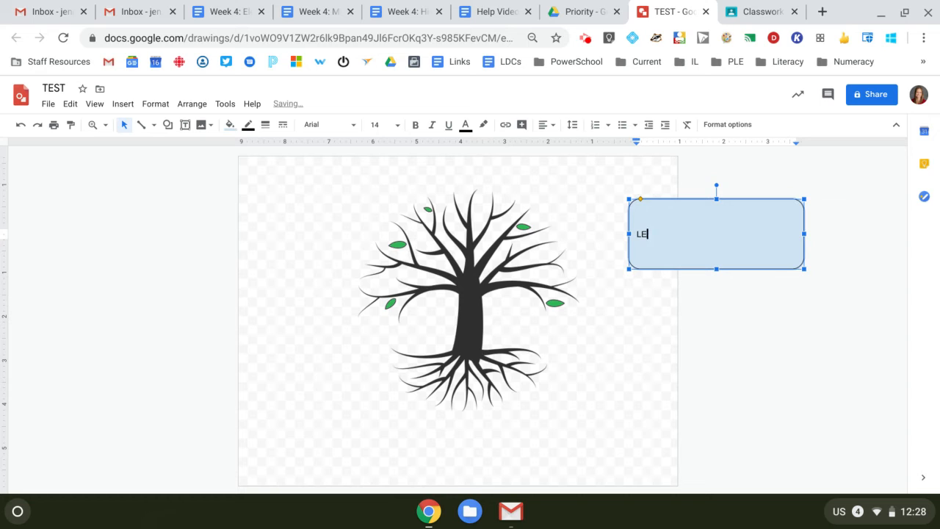
{"action": "type", "text": "aves"}
{"action": "left_click", "coordinate": [804, 199]}
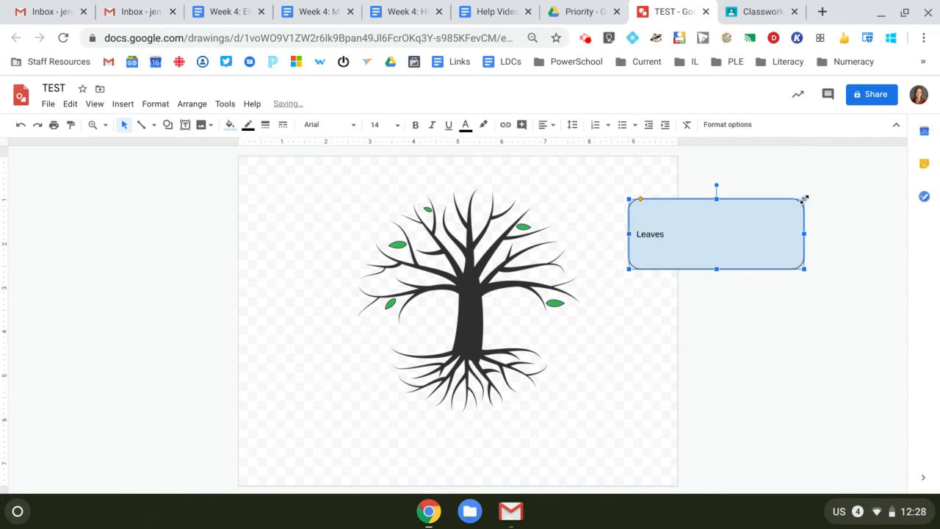
{"action": "left_click_drag", "start_coordinate": [804, 199], "coordinate": [760, 223]}
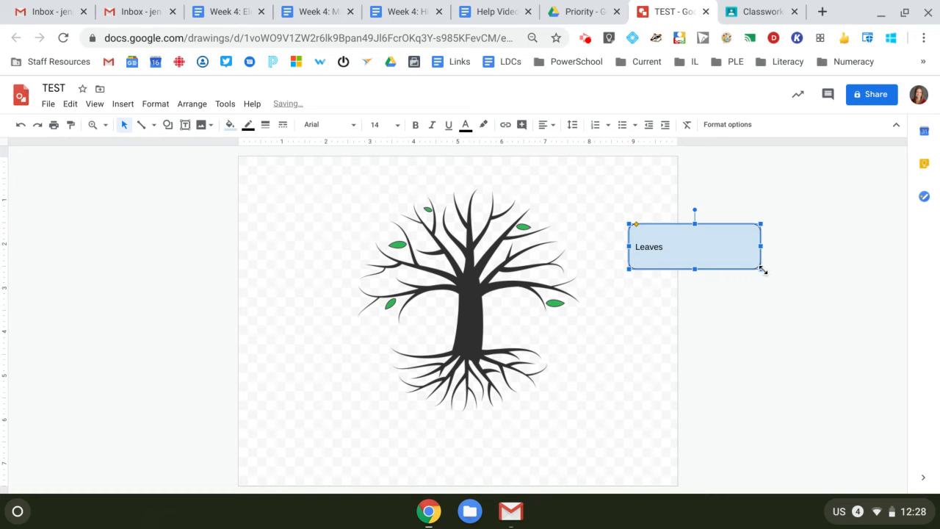
Narrow the Leaves box to end at the canvas's right edge and draw an arrow from its left side to the lower-right green leaf.
{"action": "left_click_drag", "start_coordinate": [761, 269], "coordinate": [677, 265]}
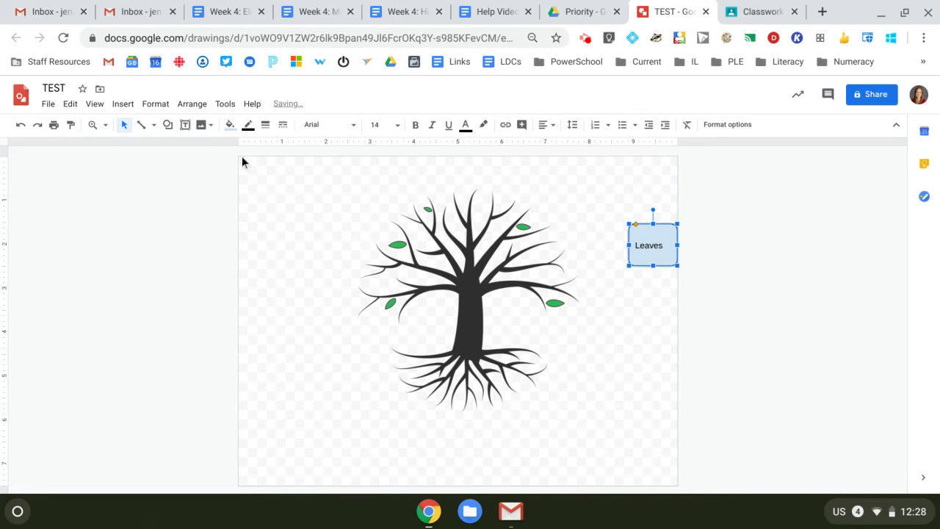
{"action": "left_click", "coordinate": [153, 124]}
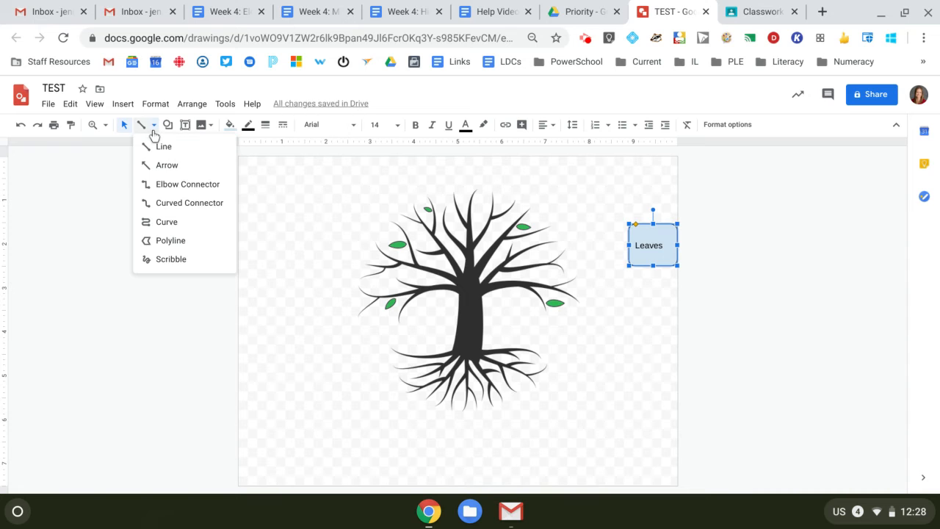
{"action": "left_click", "coordinate": [155, 165]}
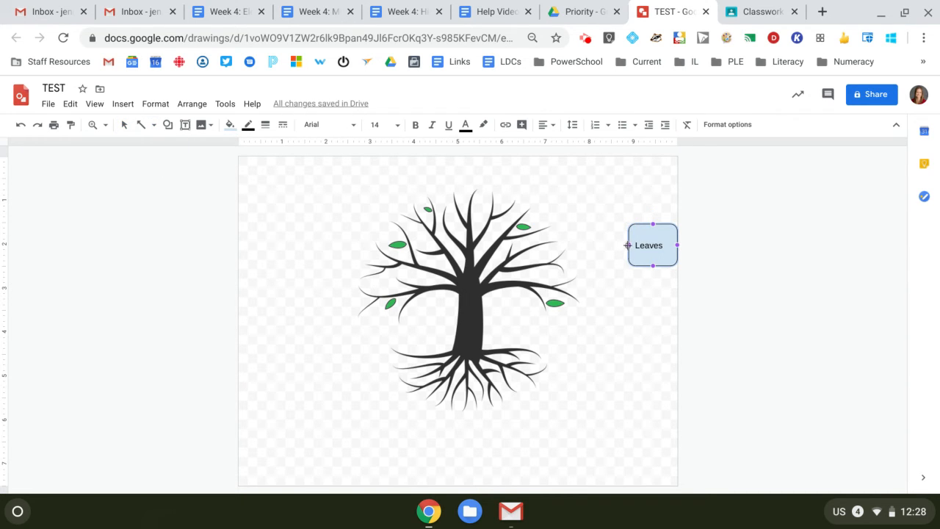
{"action": "left_click_drag", "start_coordinate": [627, 245], "coordinate": [555, 303]}
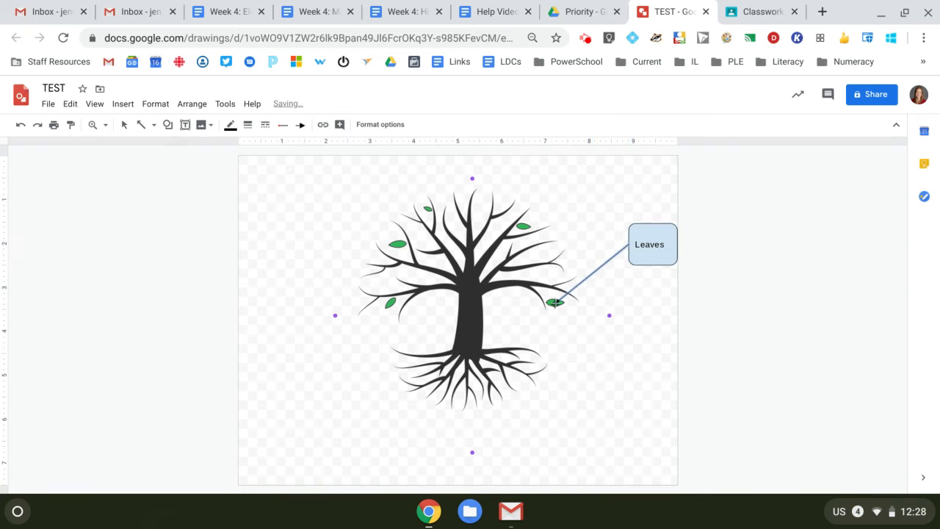
Add a second arrow below the Leaves box, sloping down to the left, and place its head at the tree's right-hand root tips.
{"action": "left_click", "coordinate": [571, 323]}
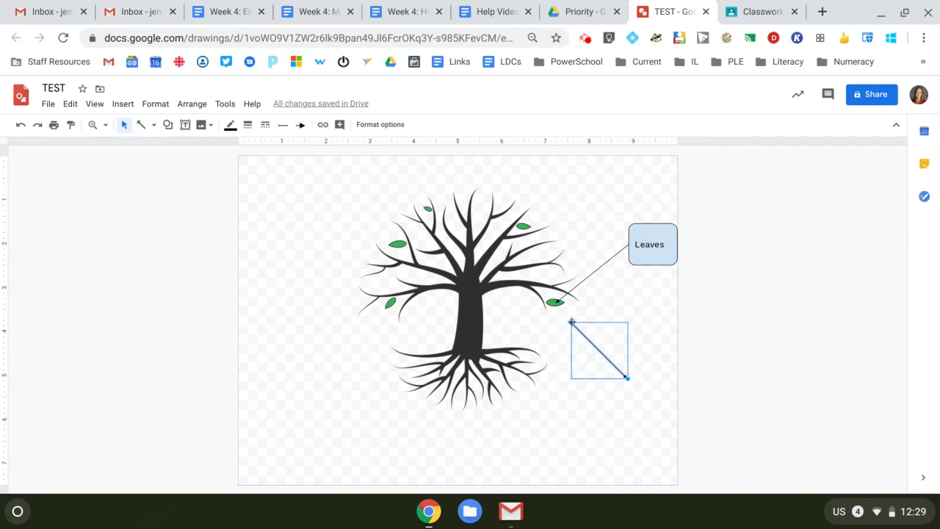
{"action": "left_click_drag", "start_coordinate": [572, 323], "coordinate": [694, 347]}
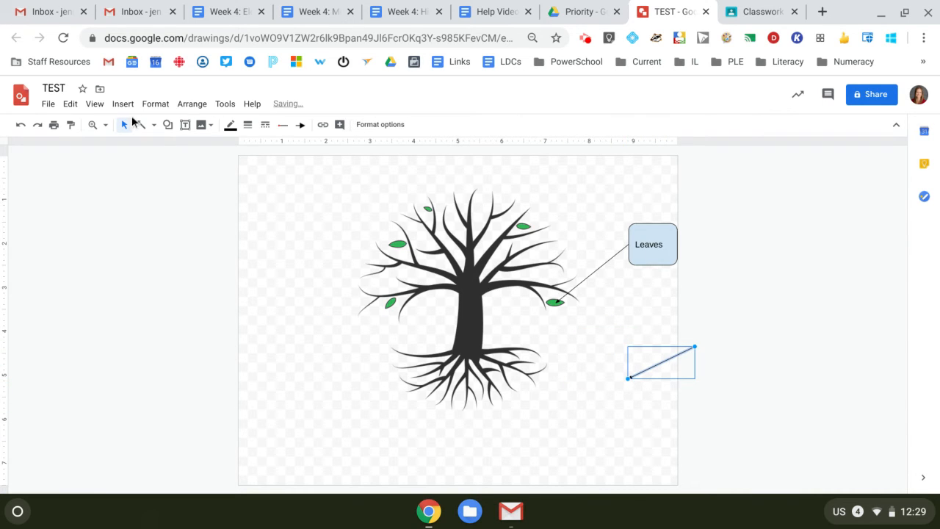
{"action": "left_click_drag", "start_coordinate": [658, 369], "coordinate": [567, 368]}
{"action": "left_click", "coordinate": [677, 358]}
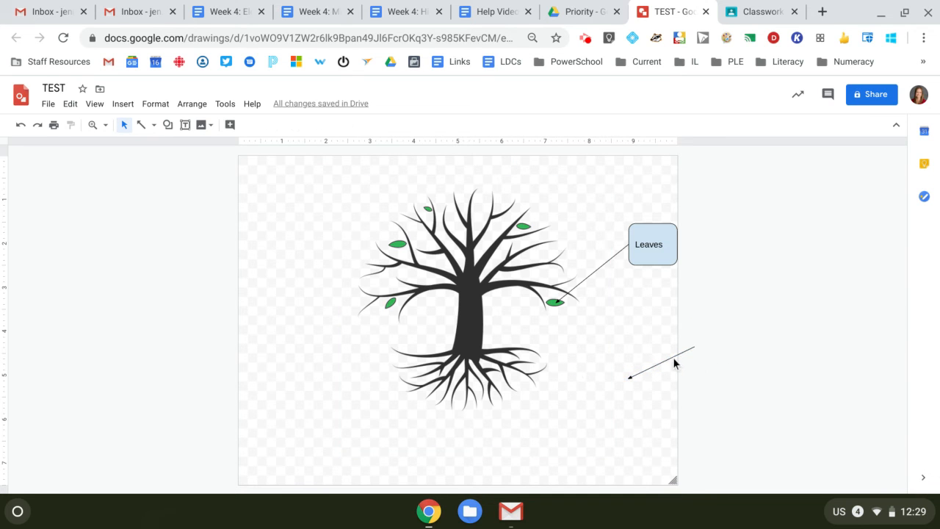
{"action": "left_click", "coordinate": [673, 357]}
{"action": "left_click_drag", "start_coordinate": [667, 357], "coordinate": [588, 345]}
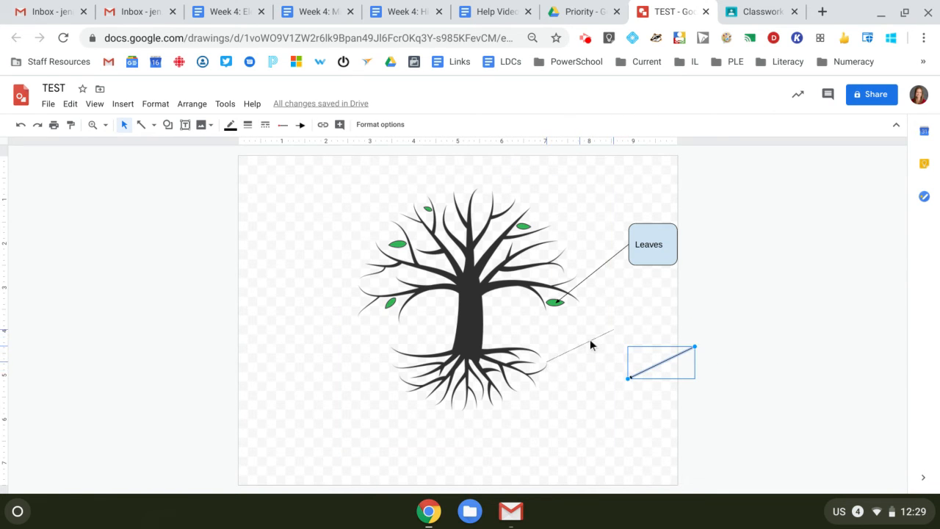
Draw a small rectangle at the tail of the roots arrow, just inside the canvas's right edge.
{"action": "left_click", "coordinate": [169, 125]}
{"action": "mouse_move", "coordinate": [238, 149]}
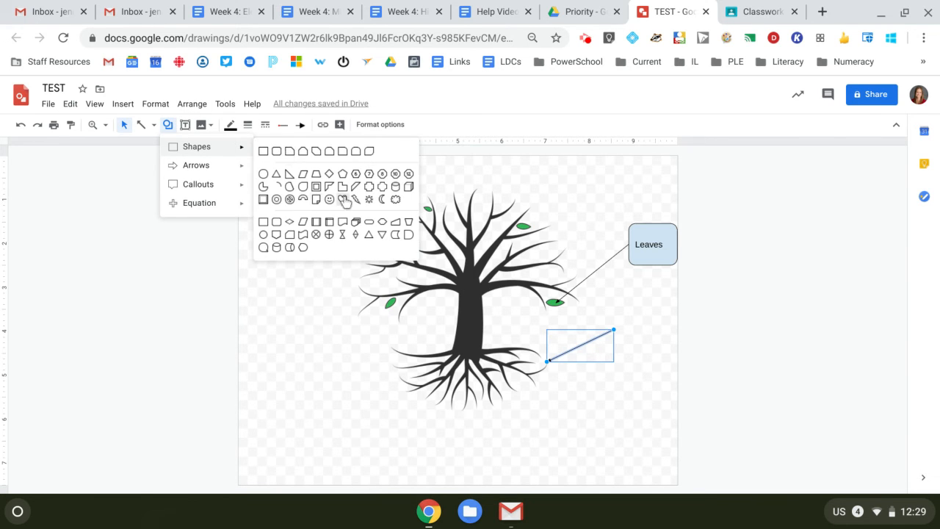
{"action": "left_click", "coordinate": [264, 151]}
{"action": "left_click_drag", "start_coordinate": [612, 323], "coordinate": [673, 355]}
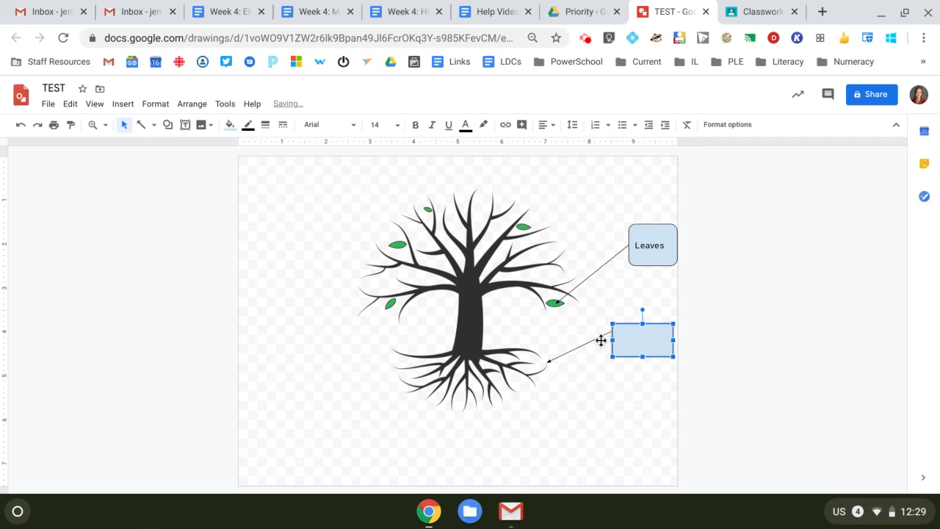
Attach the roots arrow's tail to the middle of the rectangle's left side and label the rectangle "Roots".
{"action": "left_click", "coordinate": [600, 337]}
{"action": "left_click_drag", "start_coordinate": [611, 332], "coordinate": [612, 340]}
{"action": "left_click", "coordinate": [631, 343]}
{"action": "key", "text": "Return"}
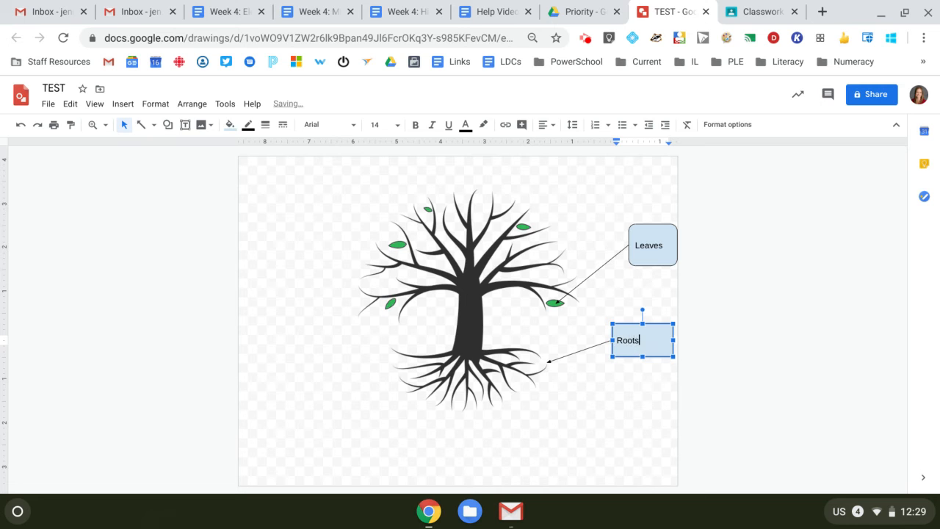
{"action": "left_click", "coordinate": [826, 317]}
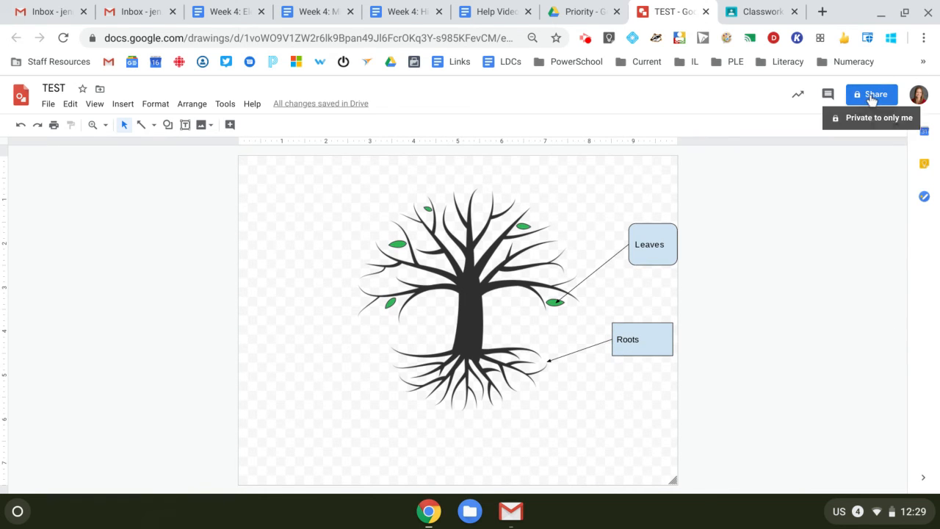
Check the TEST attachment in the Classroom assignment and create a blank Google Docs document from doc.new in a new browser tab.
{"action": "left_click", "coordinate": [752, 8]}
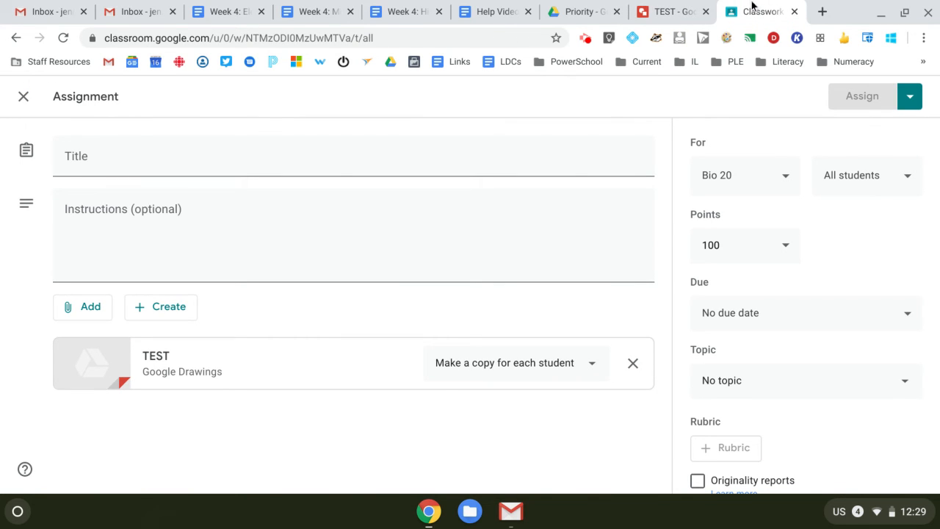
{"action": "left_click", "coordinate": [678, 7]}
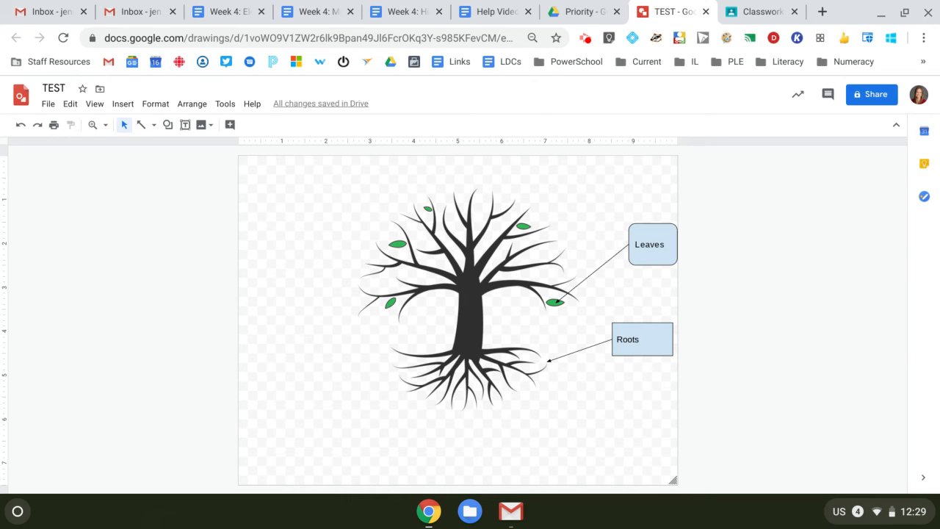
{"action": "left_click", "coordinate": [821, 11]}
{"action": "type", "text": "doc."}
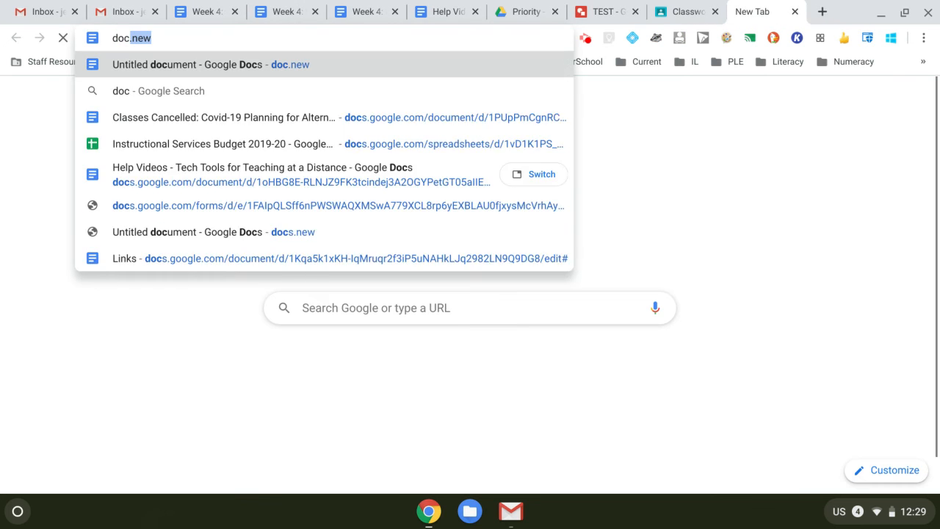
{"action": "type", "text": "new"}
{"action": "key", "text": "Return"}
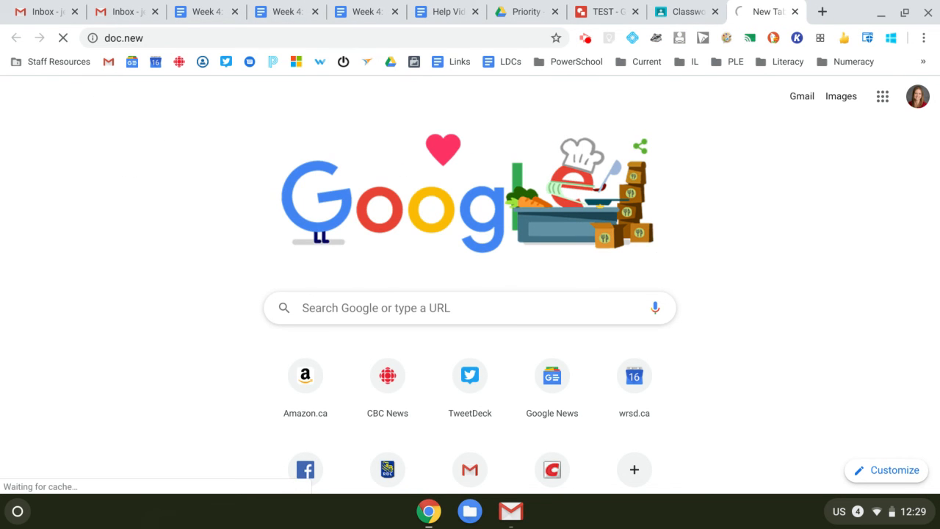
Return to the TEST drawing and look at its available download formats.
{"action": "left_click", "coordinate": [595, 11]}
{"action": "left_click", "coordinate": [48, 104]}
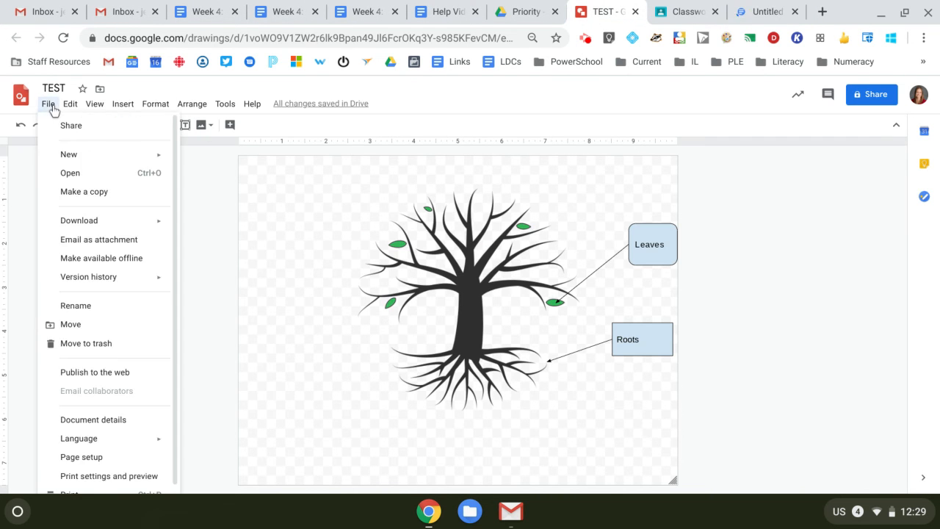
{"action": "mouse_move", "coordinate": [158, 221]}
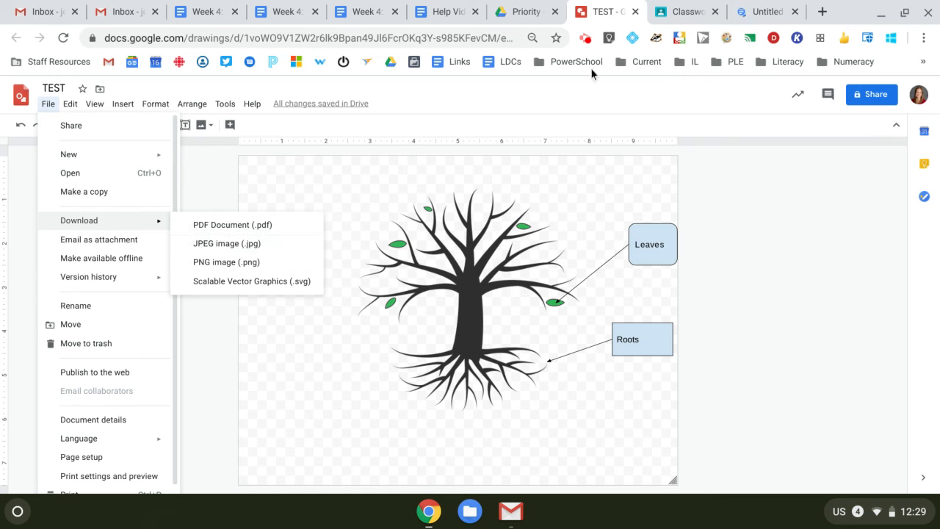
Insert the TEST drawing from Drive into the untitled document, linked to its source, and select it.
{"action": "left_click", "coordinate": [766, 11]}
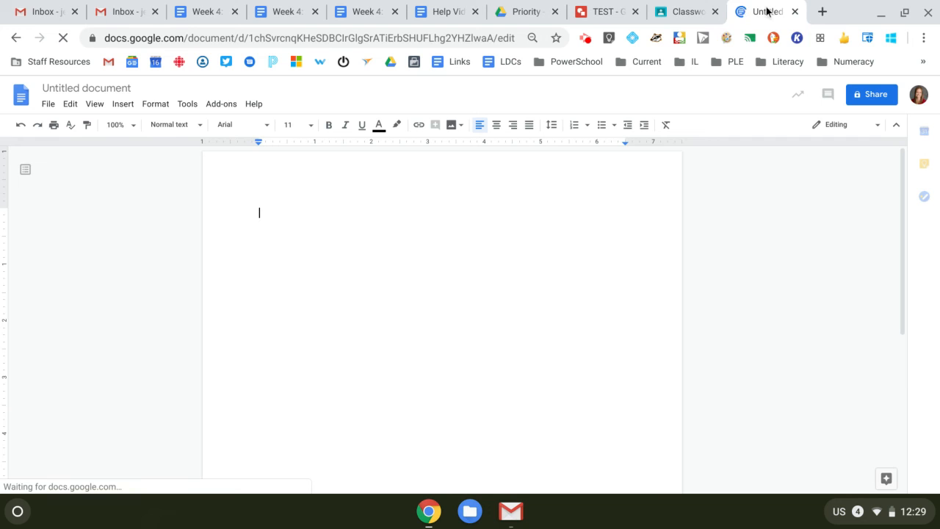
{"action": "left_click", "coordinate": [125, 104]}
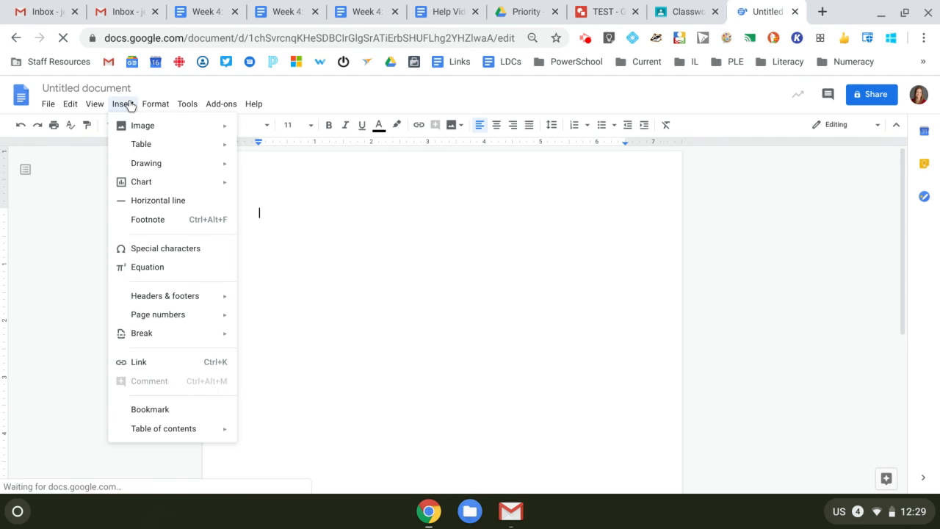
{"action": "mouse_move", "coordinate": [151, 169]}
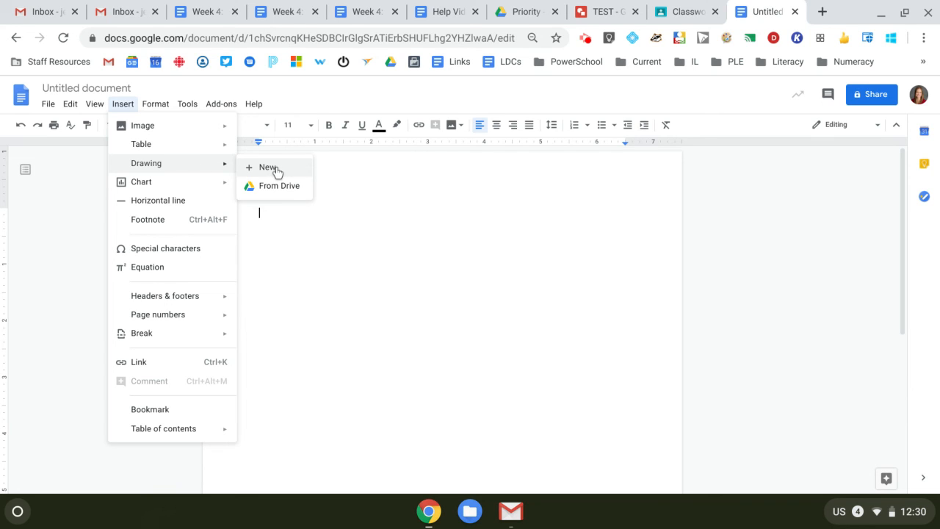
{"action": "left_click", "coordinate": [285, 189]}
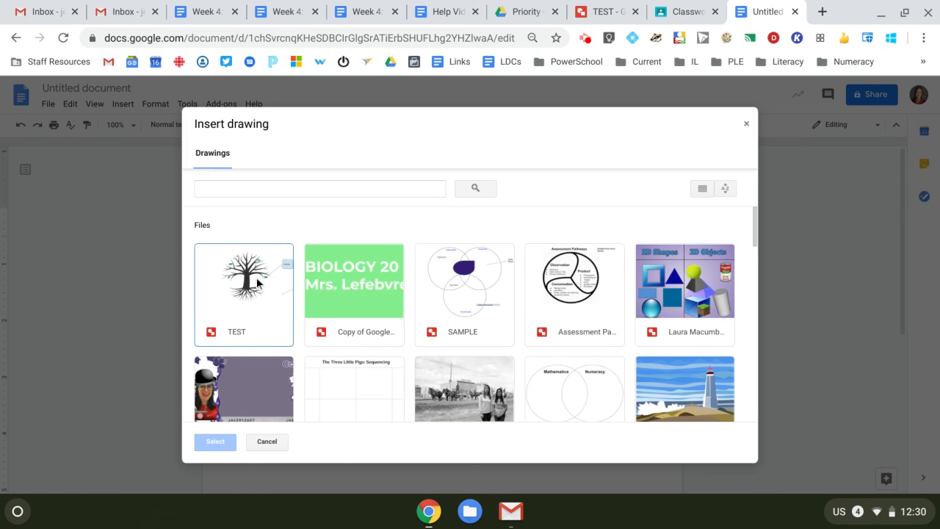
{"action": "double_click", "coordinate": [257, 277]}
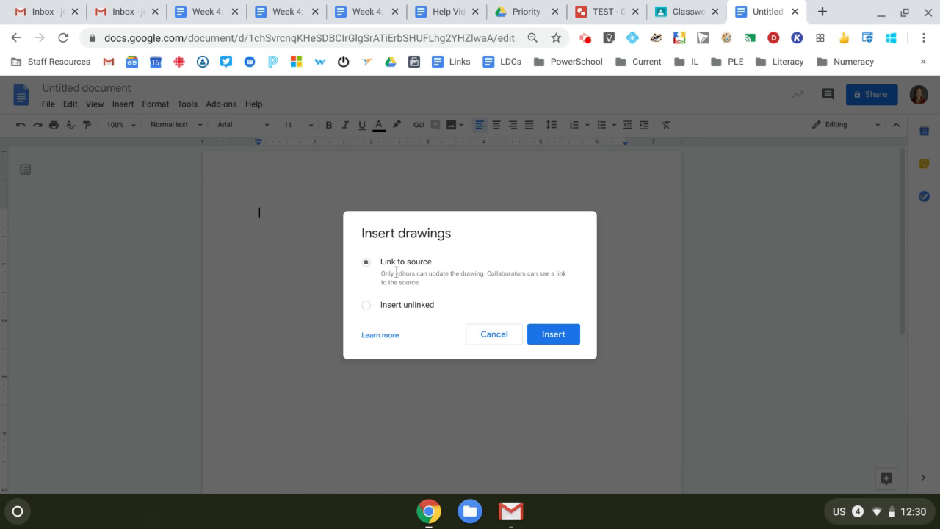
{"action": "left_click", "coordinate": [567, 339]}
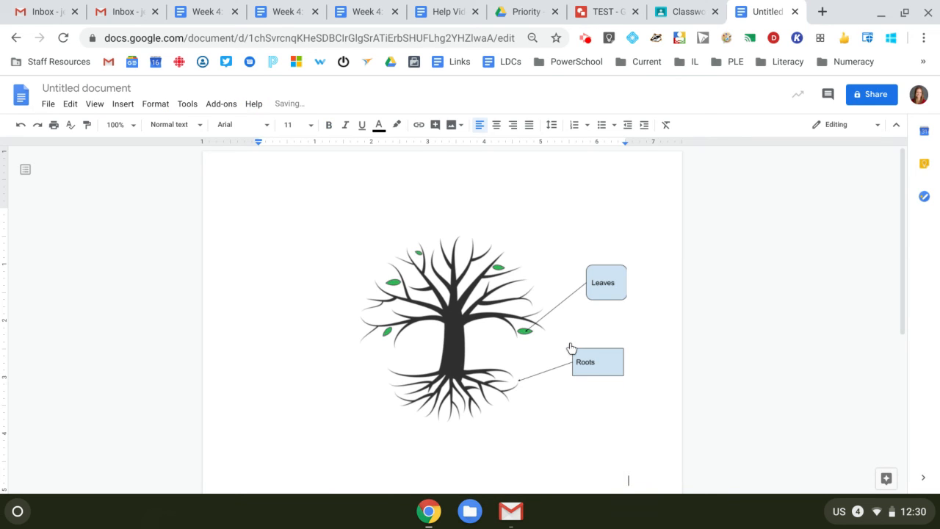
{"action": "left_click", "coordinate": [523, 331]}
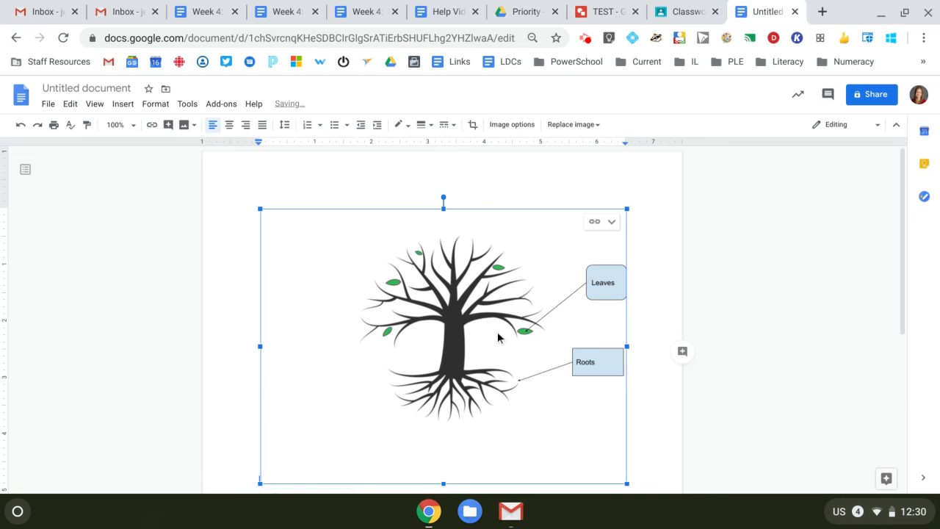
In the TEST drawing, move the Leaves box closer to the tree and point its arrow at the upper-right green leaf.
{"action": "left_click", "coordinate": [605, 15]}
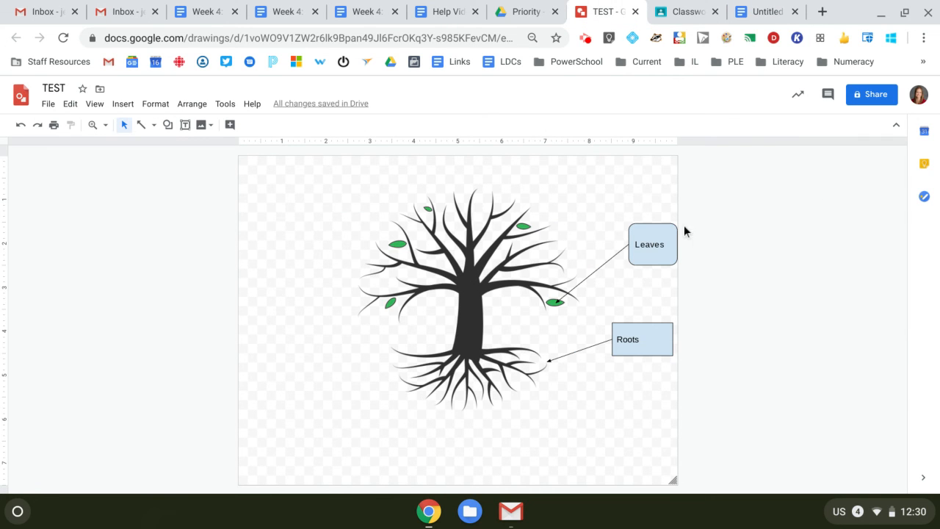
{"action": "left_click_drag", "start_coordinate": [656, 254], "coordinate": [621, 264]}
{"action": "left_click", "coordinate": [522, 309]}
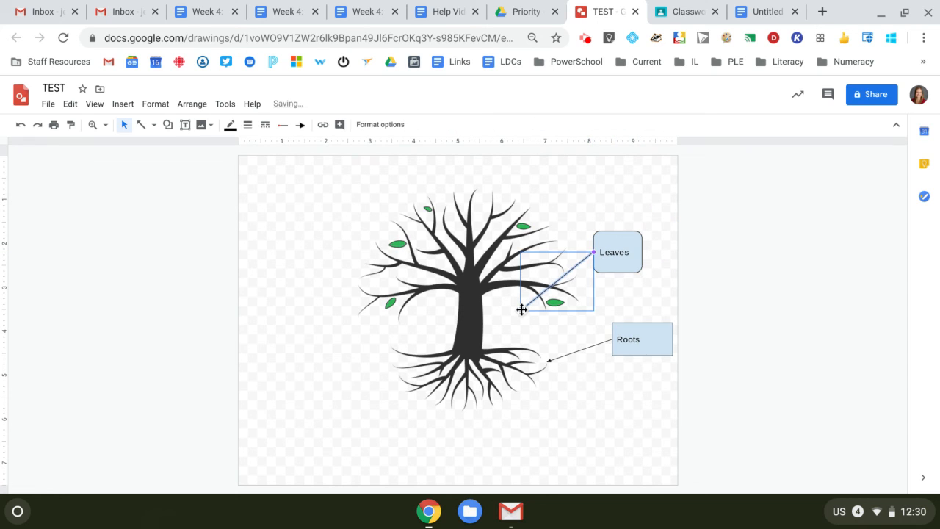
{"action": "left_click_drag", "start_coordinate": [521, 309], "coordinate": [523, 225]}
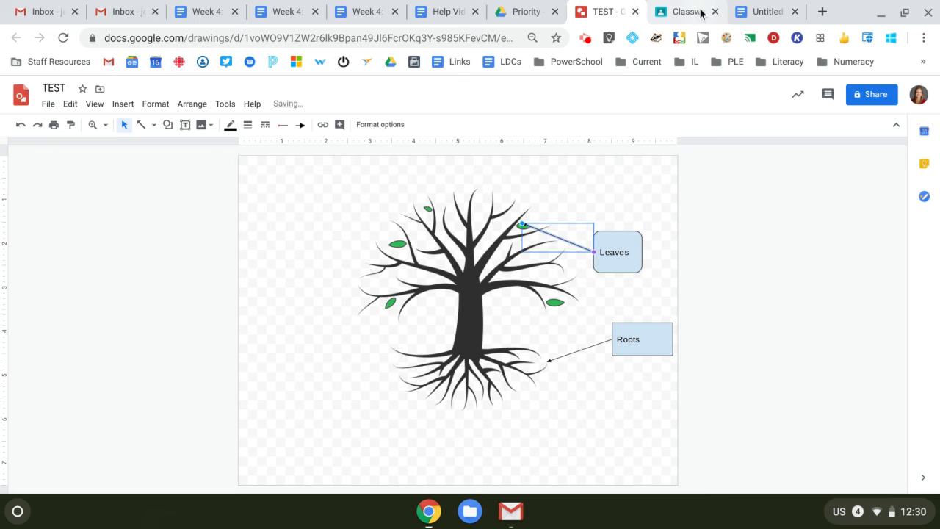
Update the linked drawing in the untitled document from its TEST source.
{"action": "left_click", "coordinate": [759, 11]}
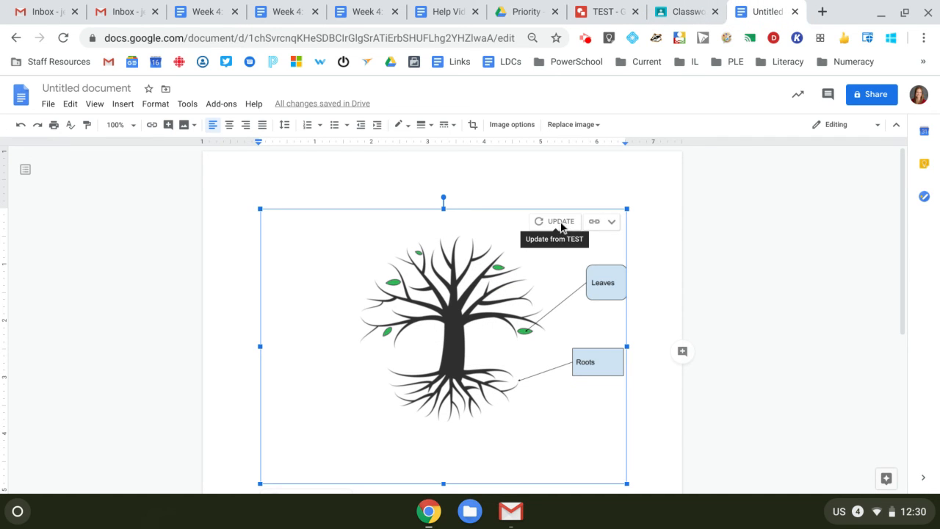
{"action": "left_click", "coordinate": [559, 221]}
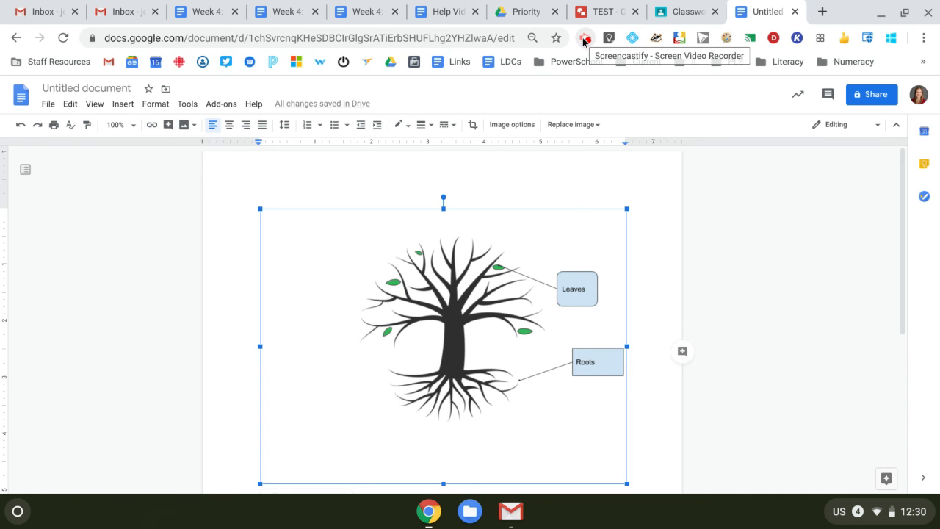
{"action": "left_click", "coordinate": [584, 41]}
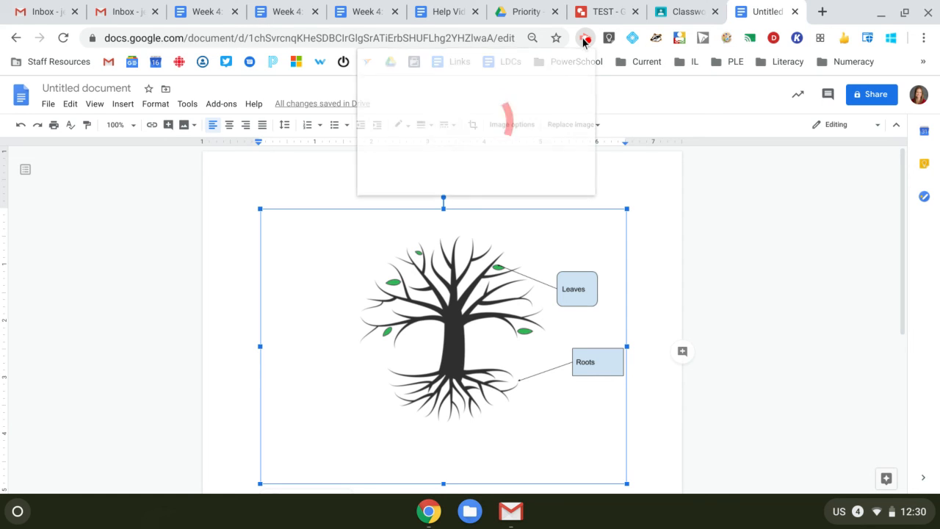